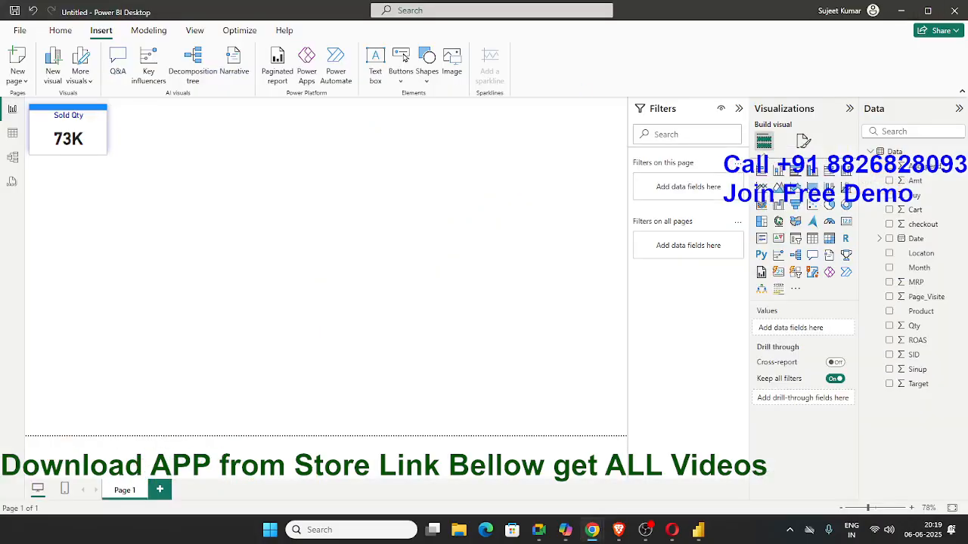
# - Switch to Chrome in a maximized window and search Google Images for "qty icon"
pyautogui.hotkey('alt', 'Tab')
pyautogui.moveTo(691, 43); pyautogui.dragTo(572, 98)
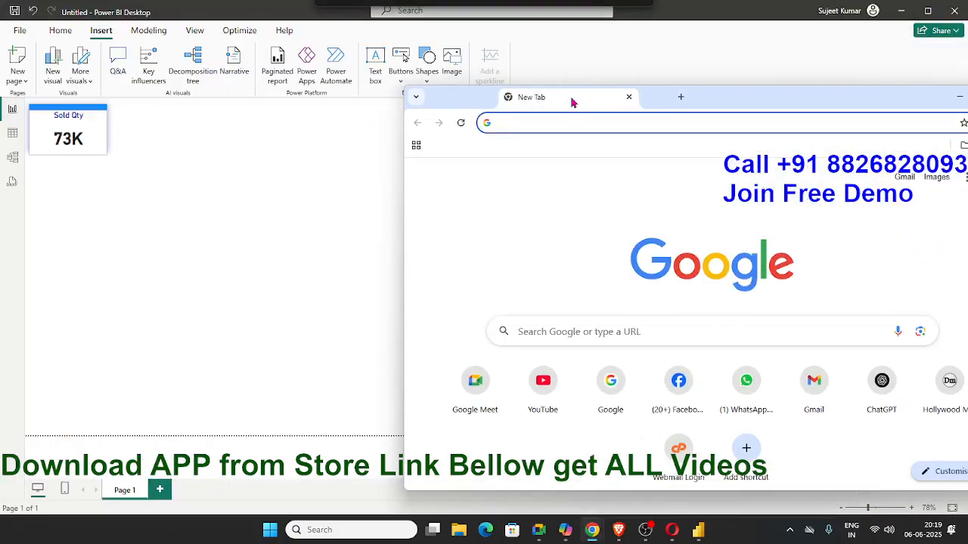
pyautogui.click(804, 93)
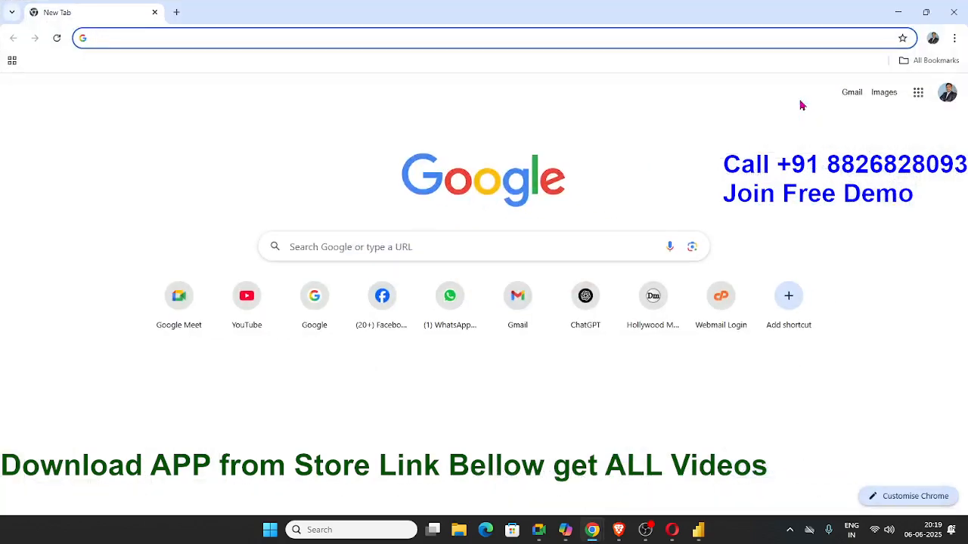
pyautogui.write('goo')
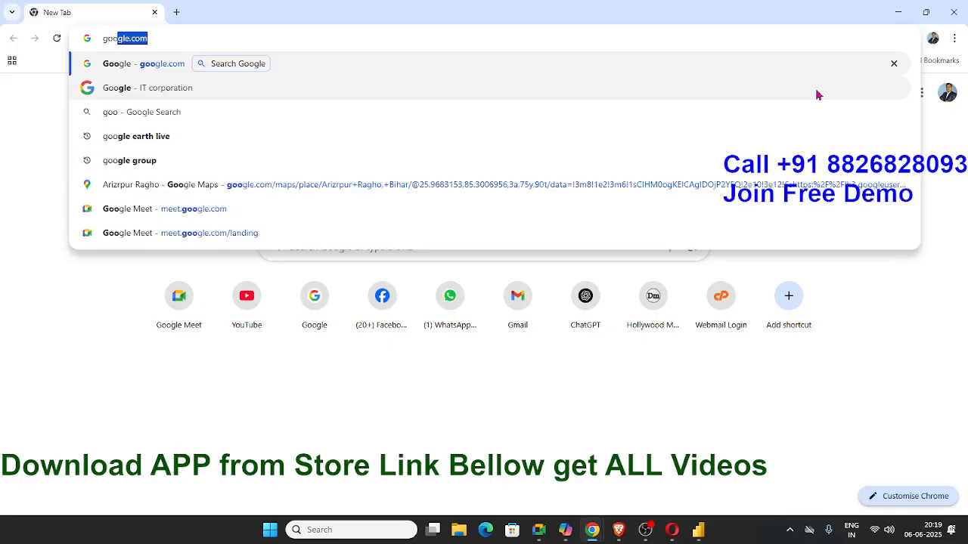
pyautogui.press('Return')
pyautogui.write('qty icon')
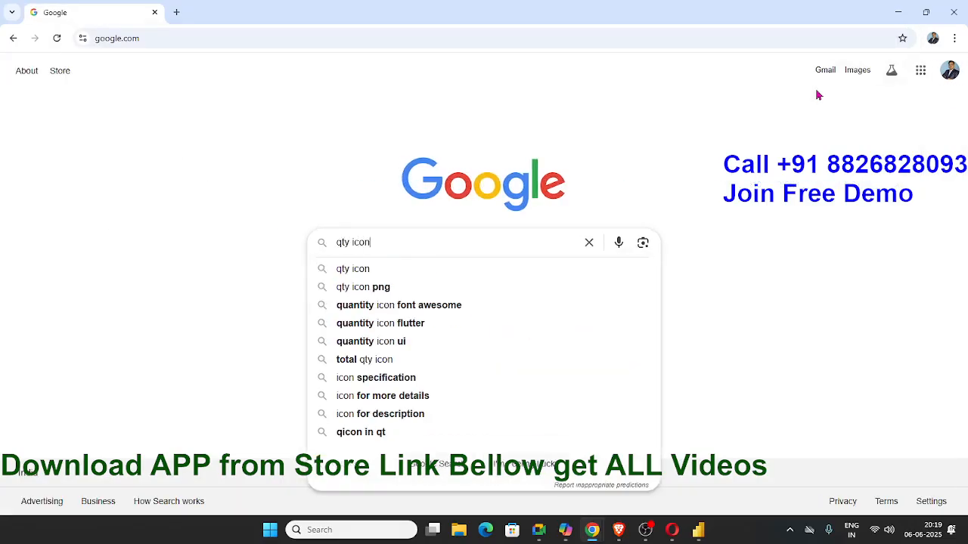
pyautogui.press('Return')
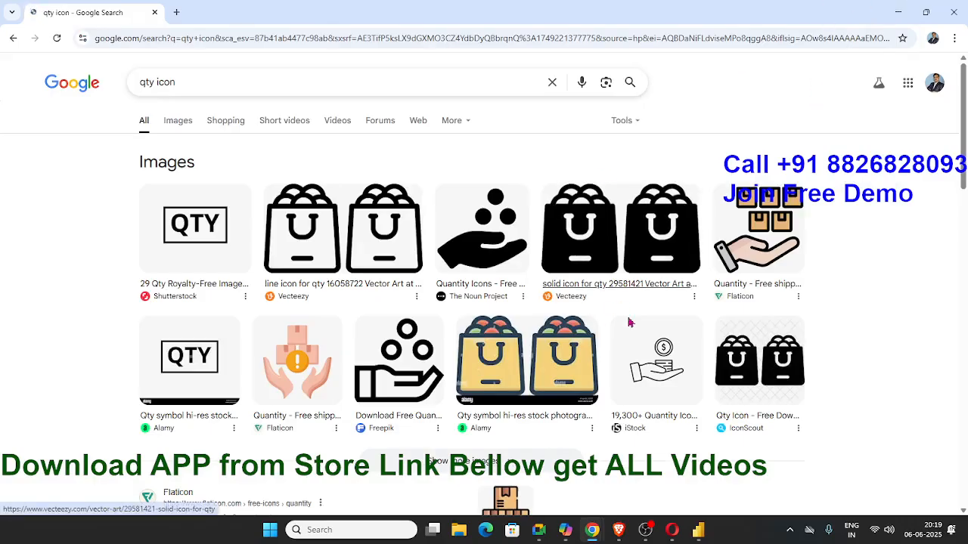
pyautogui.scroll(-1, 807, 433)
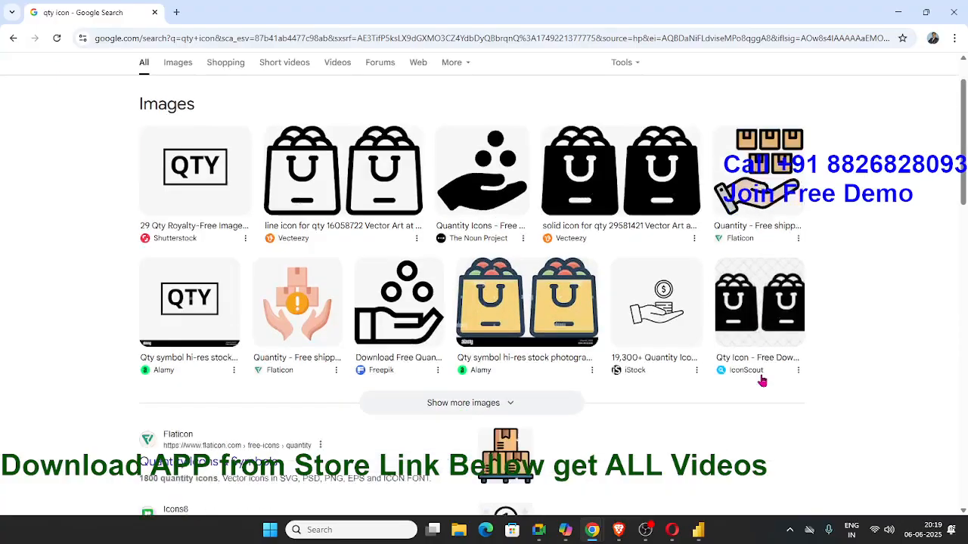
pyautogui.scroll(1, 761, 380)
pyautogui.click(179, 121)
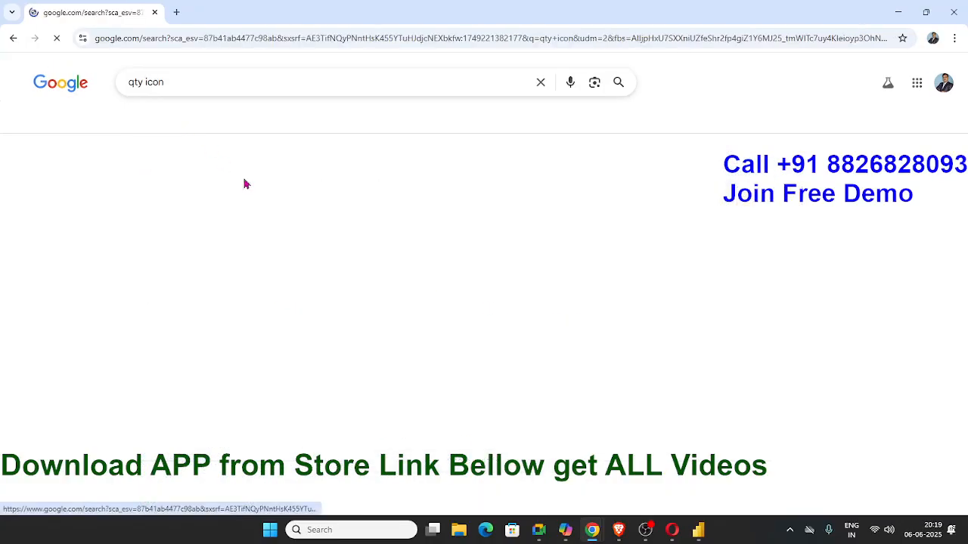
# - Look through the image results for an icon that suits the sold quantity card
pyautogui.scroll(-1, 358, 295)
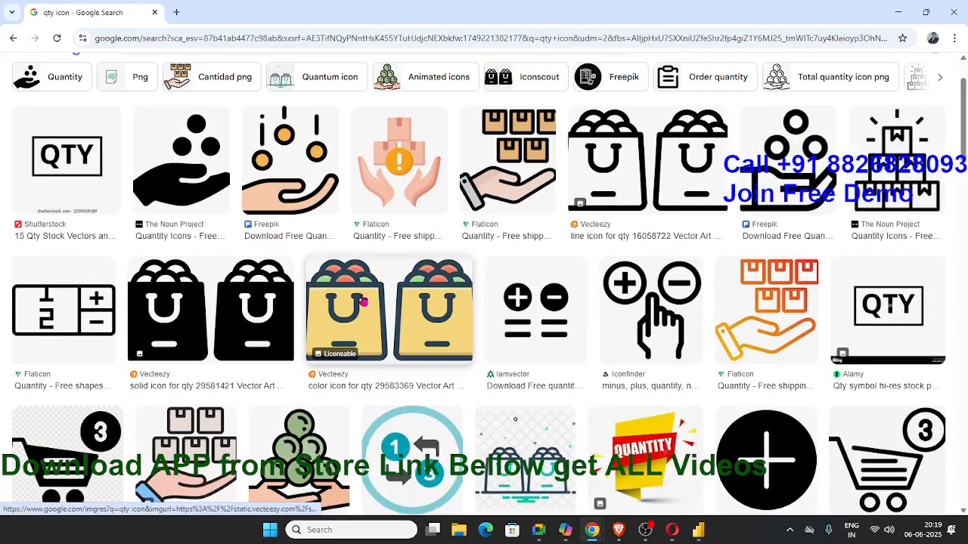
pyautogui.scroll(-3, 363, 301)
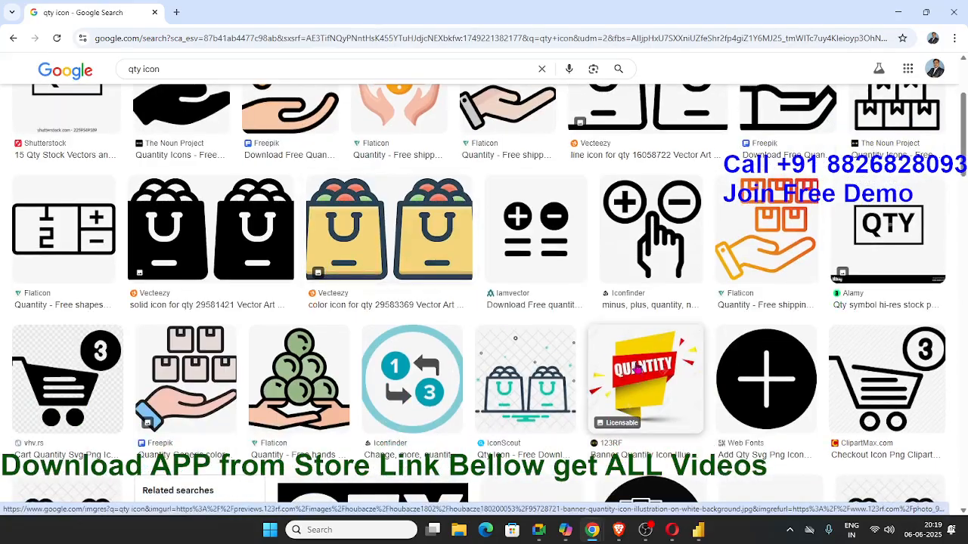
pyautogui.scroll(-3, 643, 376)
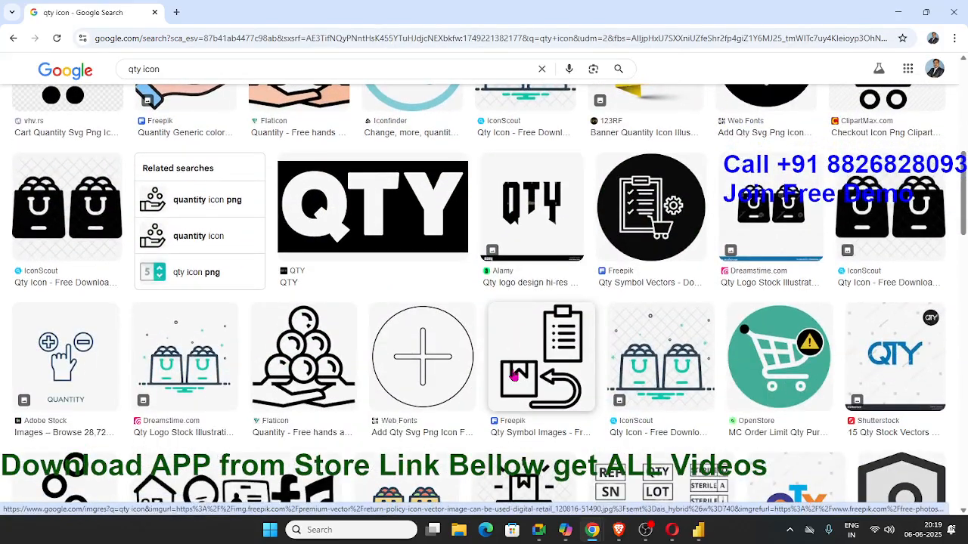
pyautogui.scroll(-2, 610, 390)
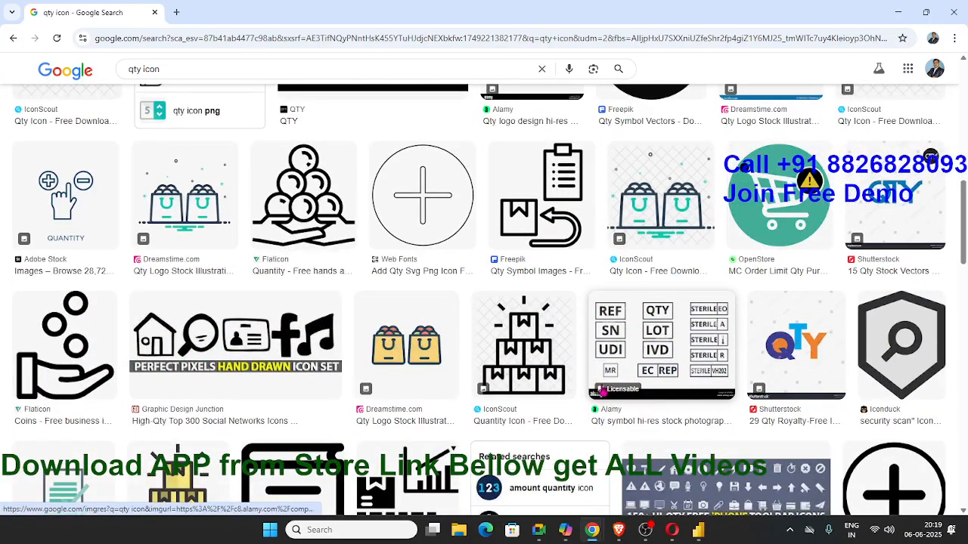
pyautogui.scroll(-2, 603, 391)
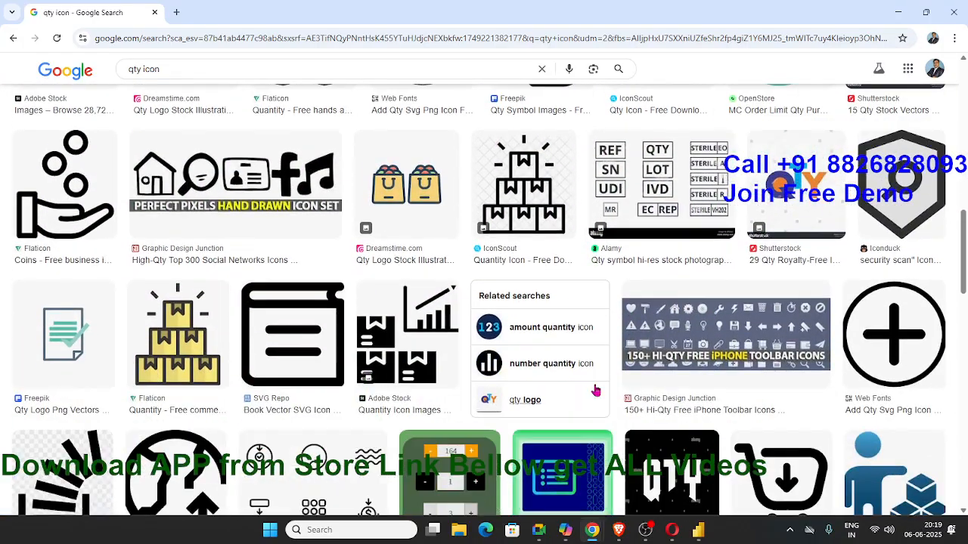
pyautogui.scroll(4, 596, 390)
pyautogui.scroll(-2, 595, 390)
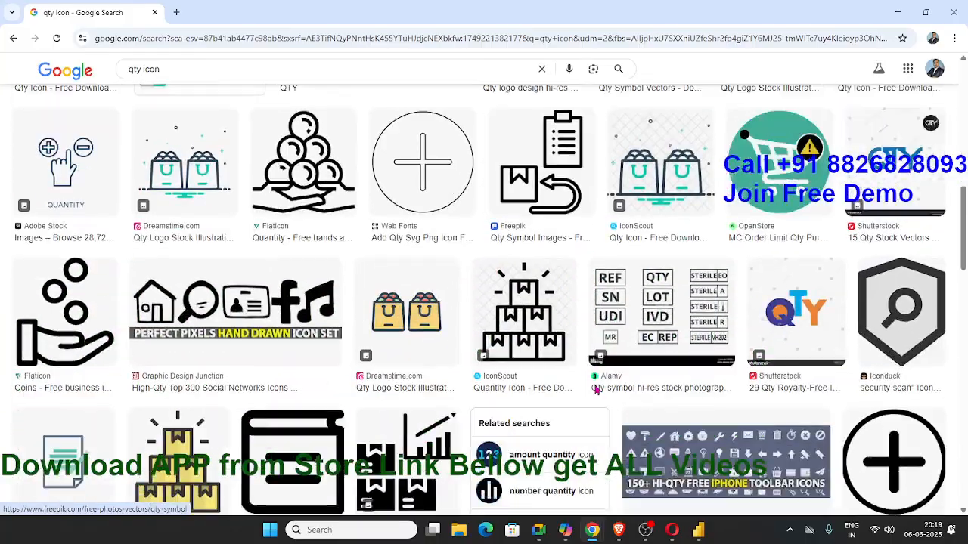
pyautogui.scroll(-3, 595, 390)
pyautogui.scroll(-2, 596, 390)
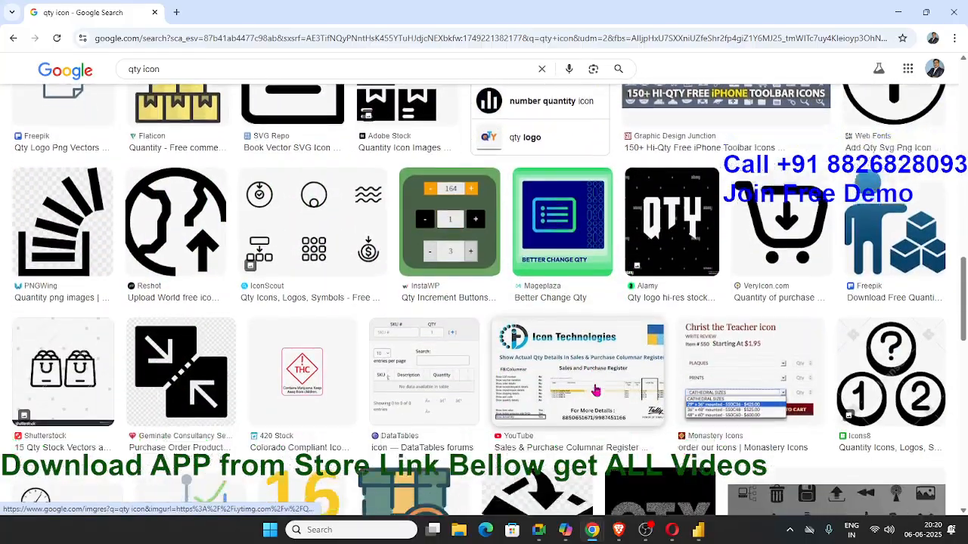
pyautogui.scroll(-2, 595, 390)
pyautogui.scroll(-2, 596, 391)
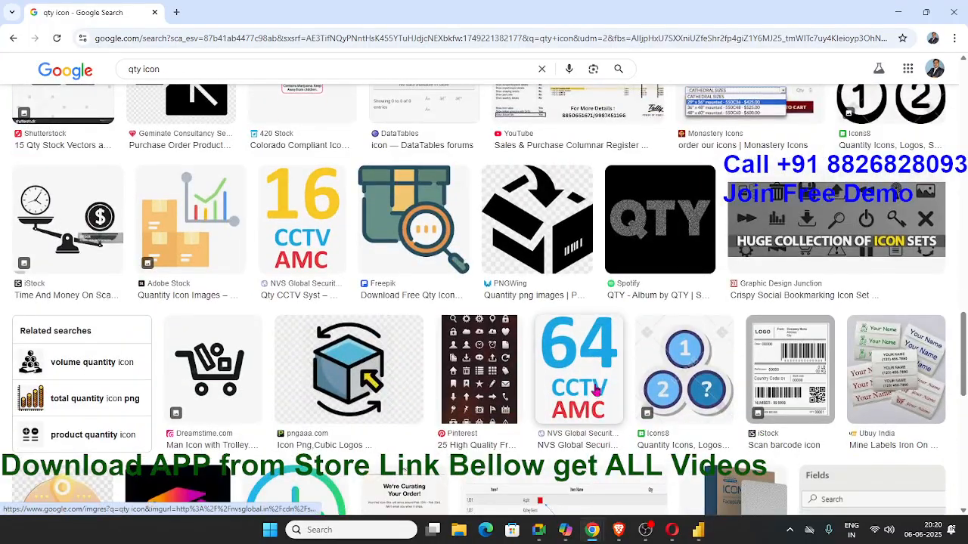
pyautogui.scroll(-1, 595, 390)
pyautogui.scroll(-1, 596, 390)
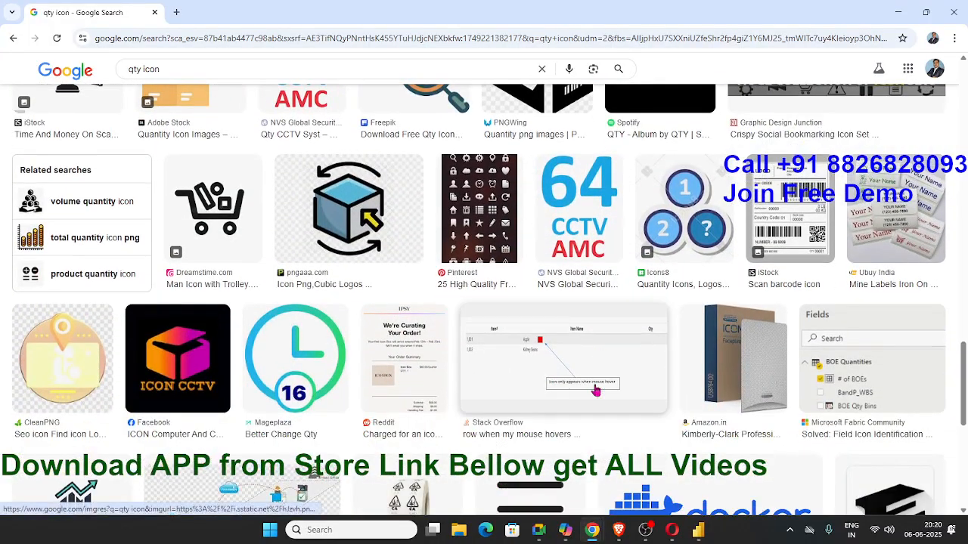
pyautogui.scroll(10, 596, 390)
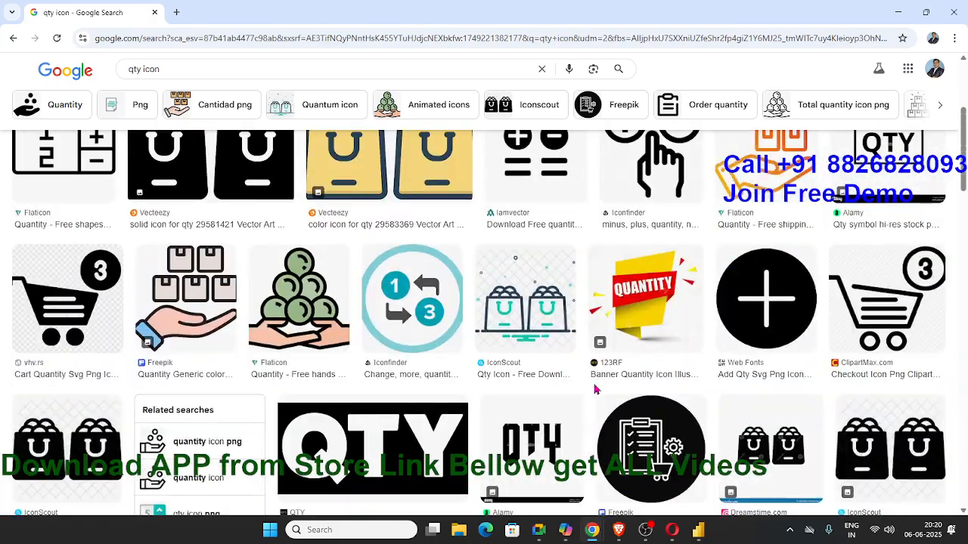
pyautogui.scroll(1, 596, 390)
pyautogui.scroll(1, 596, 391)
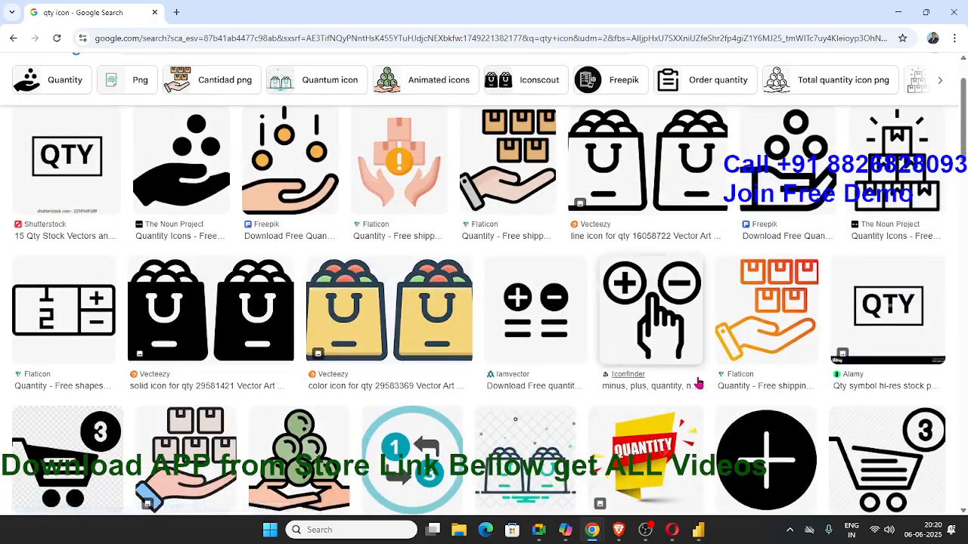
# - Save the orange Flaticon image of a hand holding boxes as a PNG in the Downloads folder
pyautogui.click(760, 341)
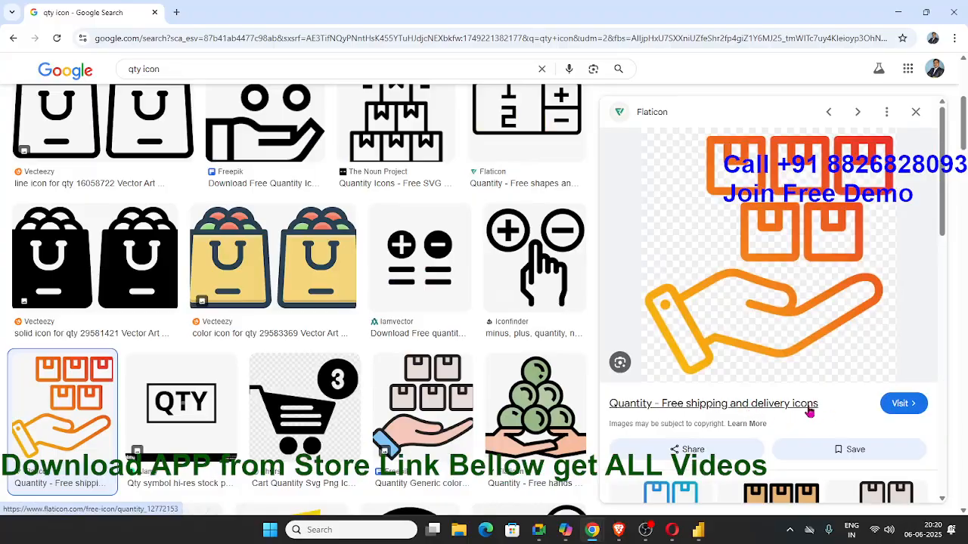
pyautogui.rightClick(780, 333)
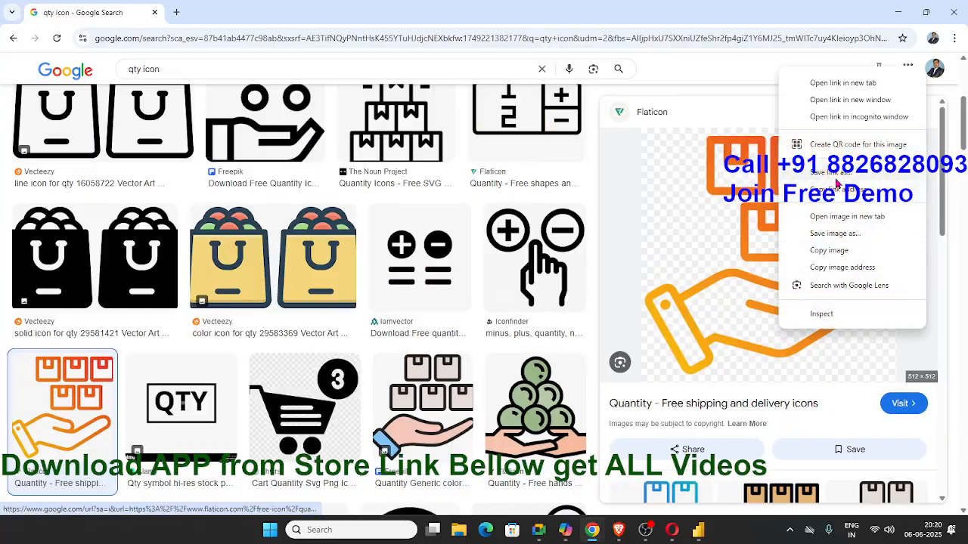
pyautogui.click(831, 235)
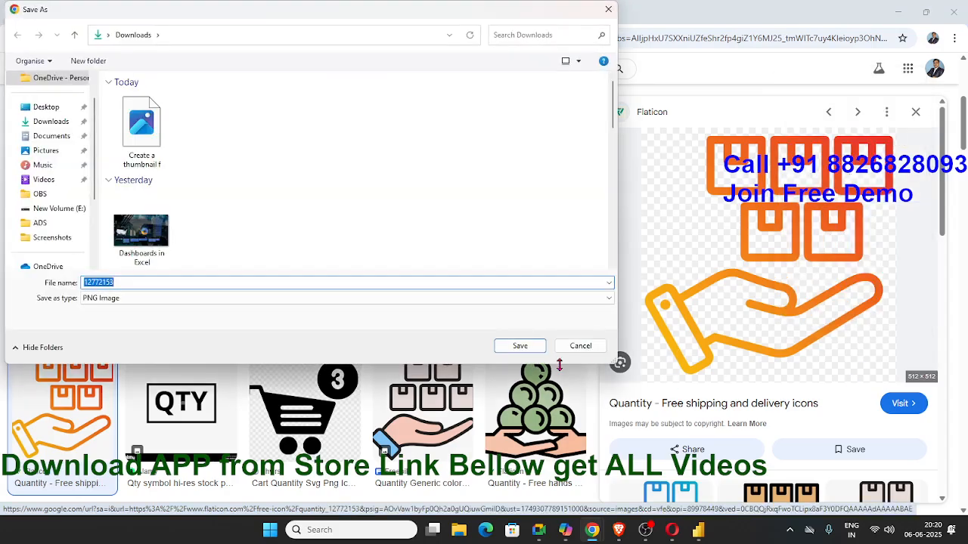
pyautogui.click(538, 351)
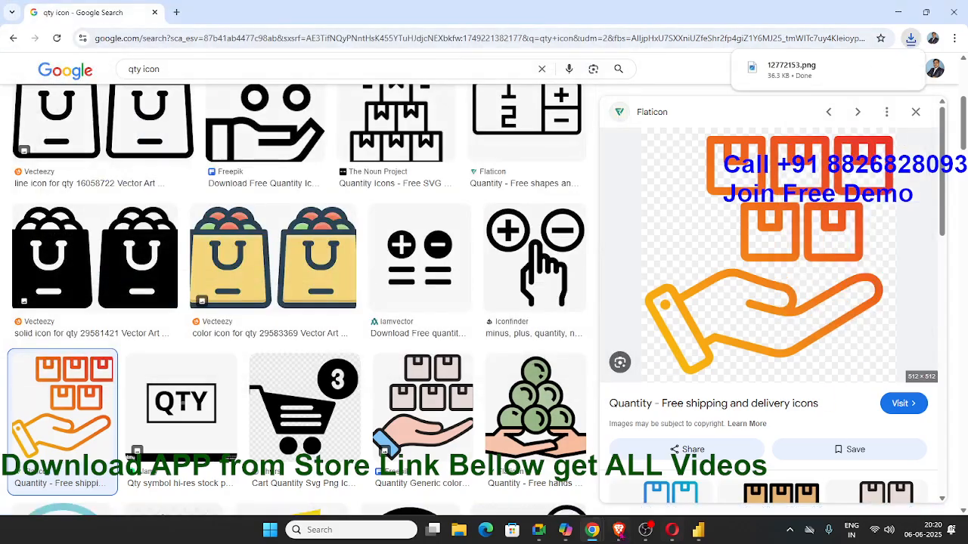
# - Switch to Power BI Desktop and insert the downloaded image 12772153 on the report page
pyautogui.click(662, 515)
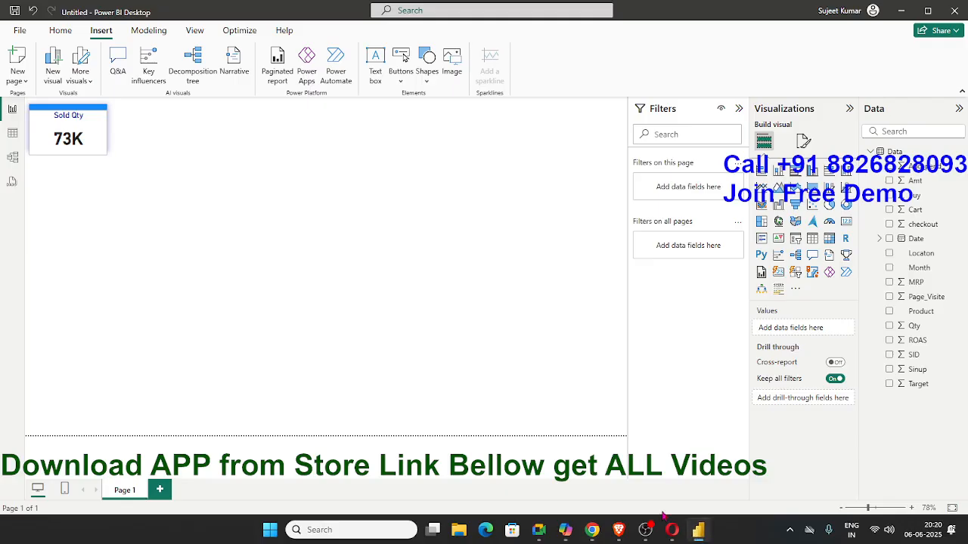
pyautogui.click(453, 67)
pyautogui.click(131, 174)
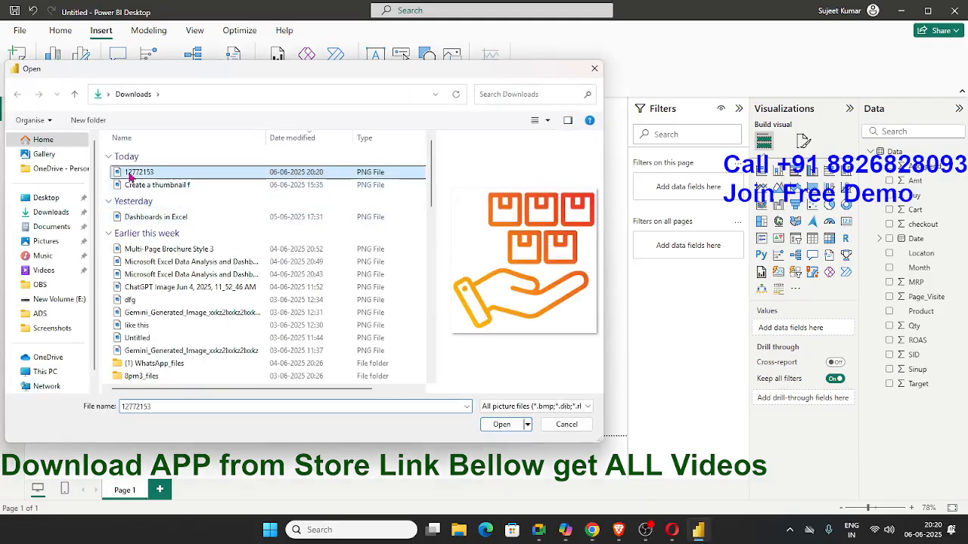
pyautogui.click(493, 428)
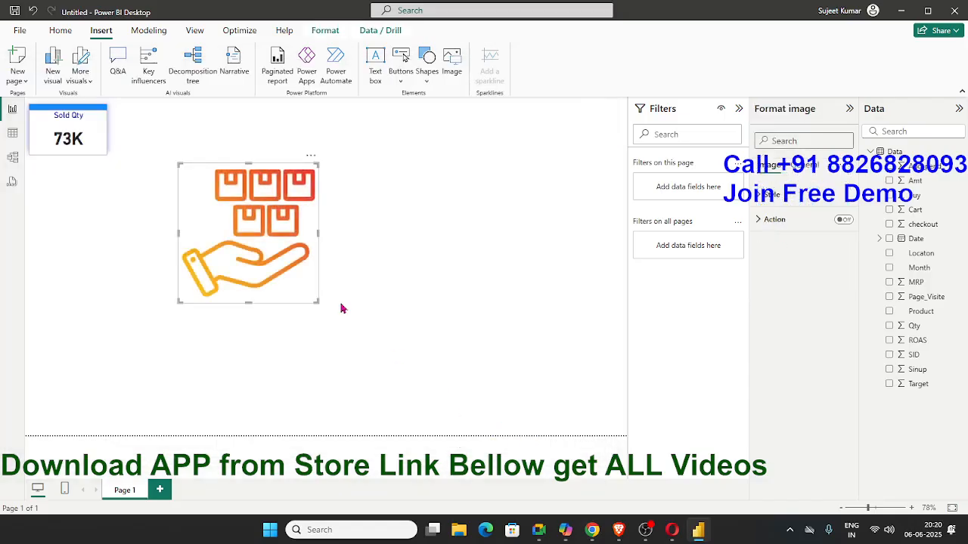
# - Shrink the inserted icon and place it inside the Sold Qty card, to the left of its value
pyautogui.moveTo(315, 300); pyautogui.dragTo(44, 149)
pyautogui.click(168, 205)
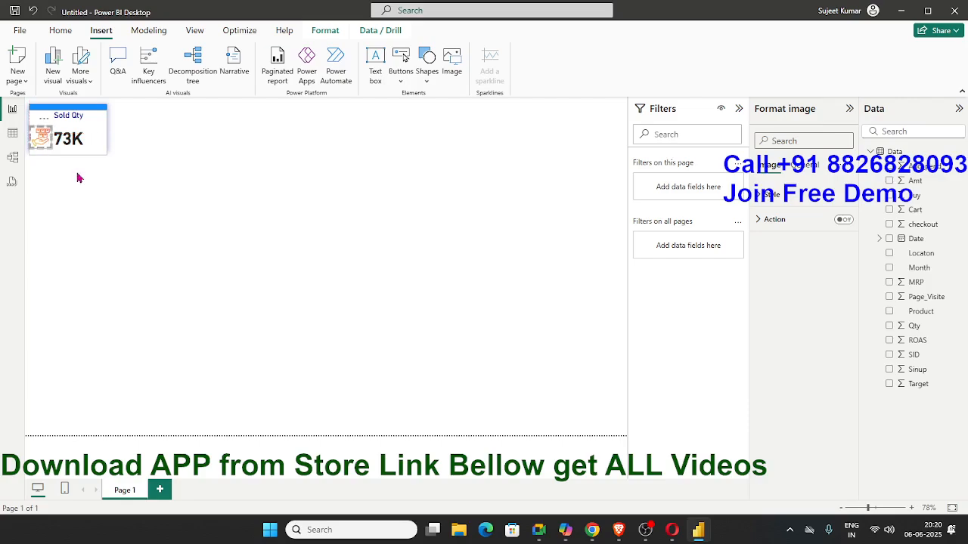
pyautogui.click(81, 179)
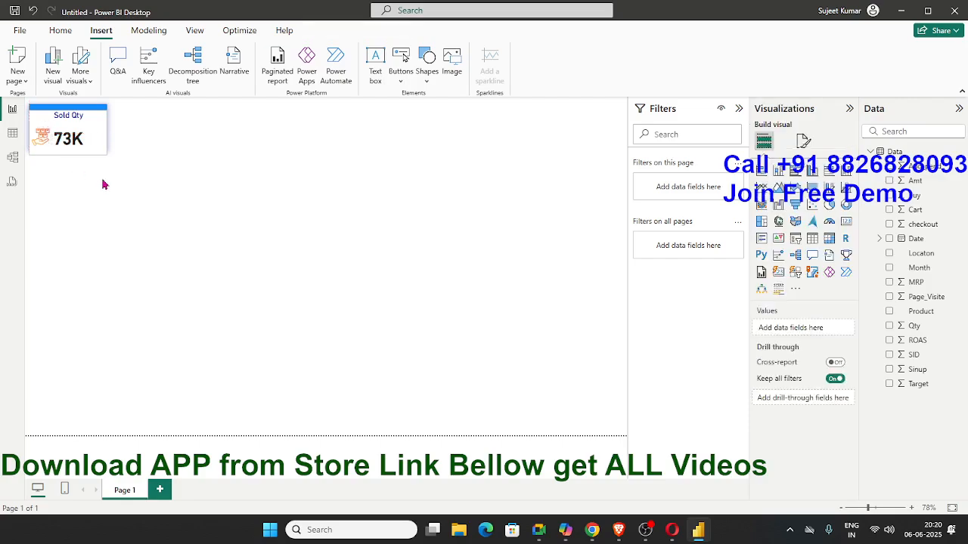
# - Group the Sold Qty card, its blue header bar and the icon into one object
pyautogui.hotkey('ctrl', 'a')
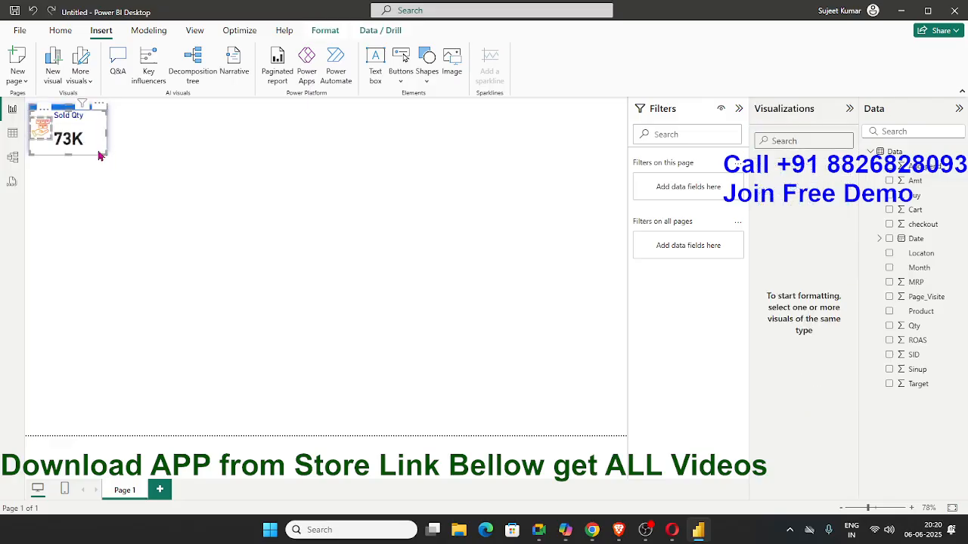
pyautogui.rightClick(99, 156)
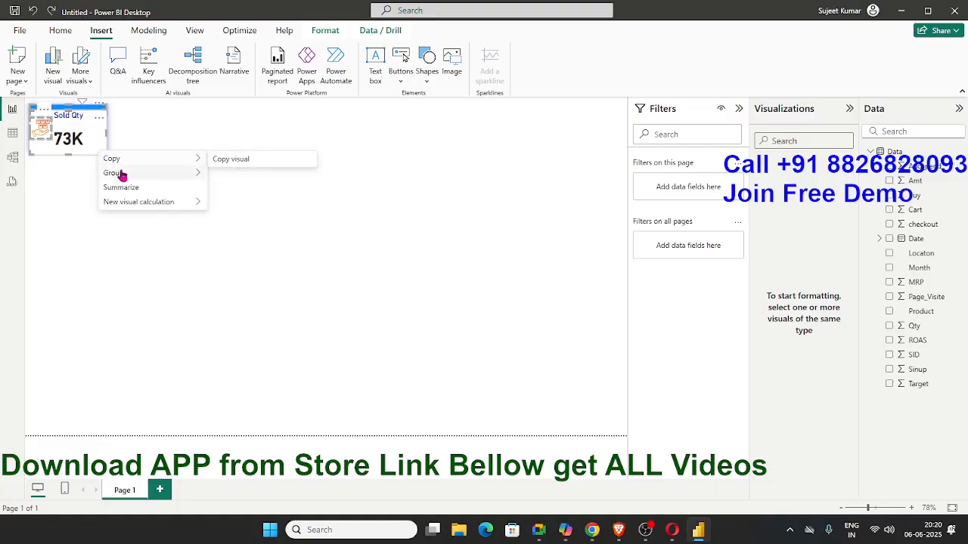
pyautogui.moveTo(149, 175)
pyautogui.click(229, 176)
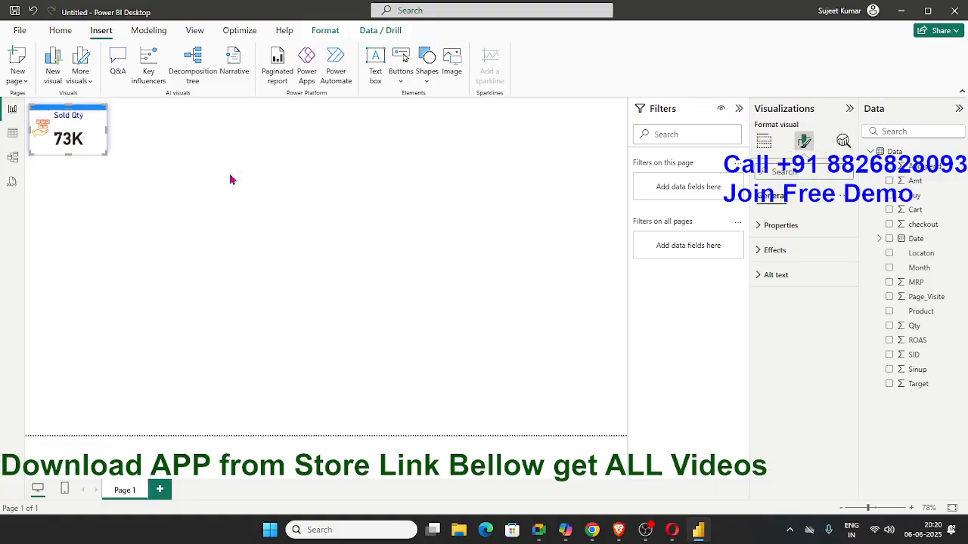
# - Duplicate the grouped Sold Qty card and place the copy directly to the right of the original
pyautogui.hotkey('ctrl', 'c')
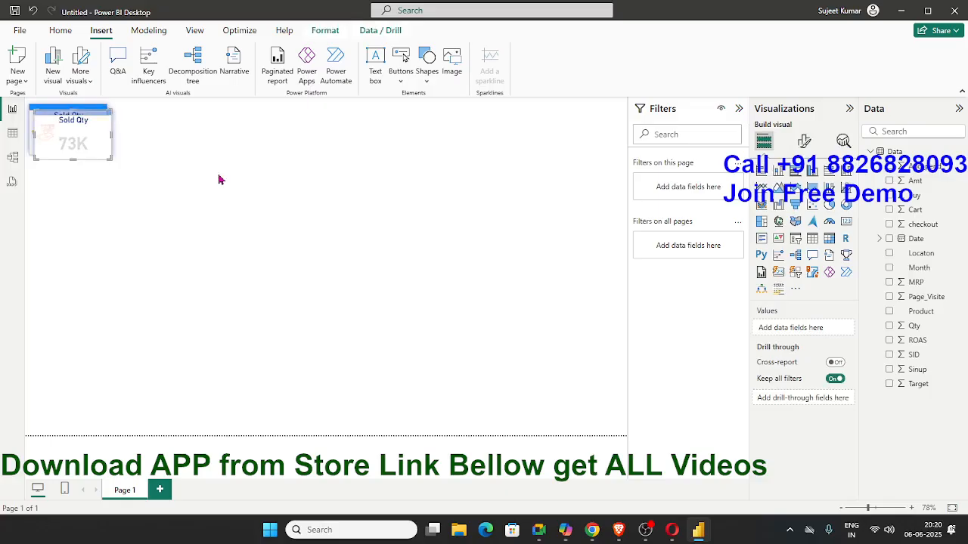
pyautogui.hotkey('ctrl', 'v')
pyautogui.moveTo(142, 160); pyautogui.dragTo(179, 155)
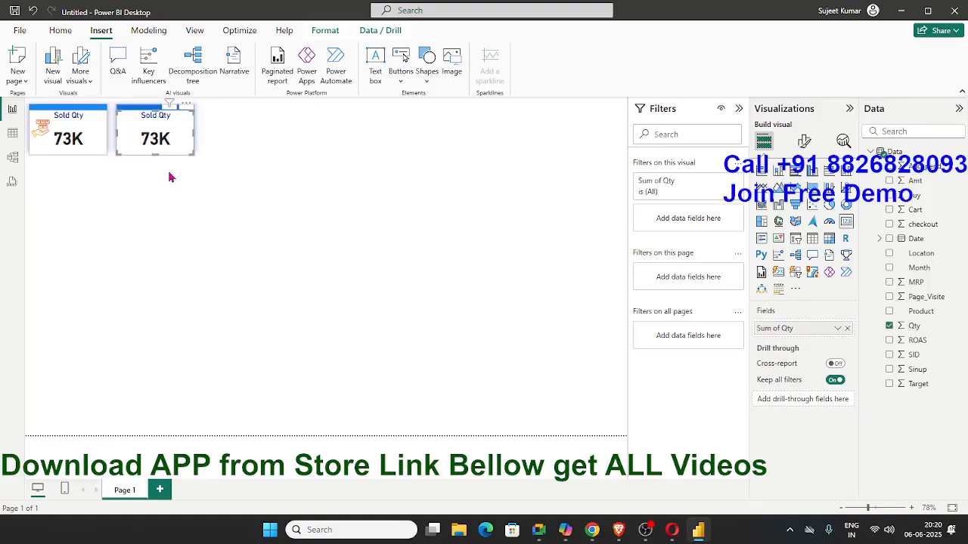
pyautogui.click(194, 195)
# - Replace the Qty field in the copied card with Amt, aggregated as Average
pyautogui.click(182, 153)
pyautogui.click(847, 331)
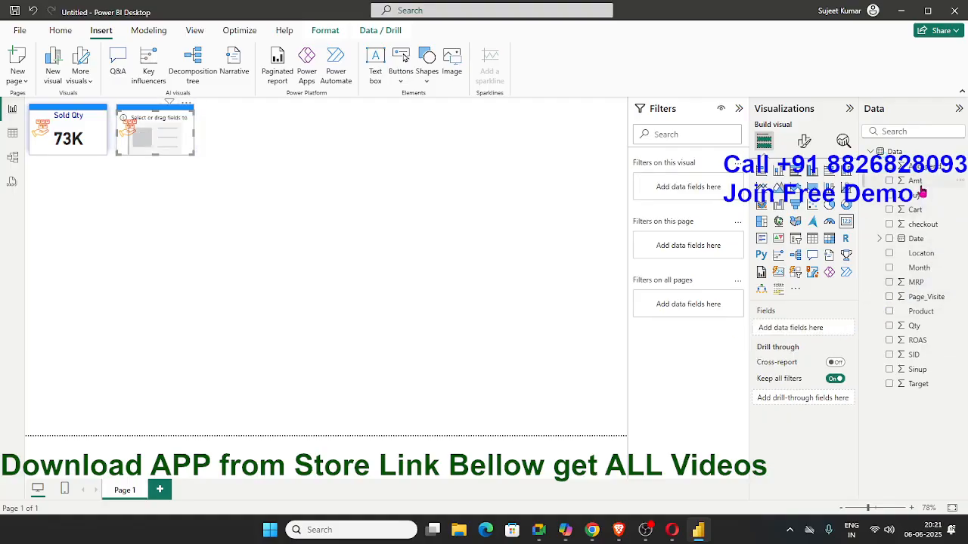
pyautogui.moveTo(916, 186); pyautogui.dragTo(839, 326)
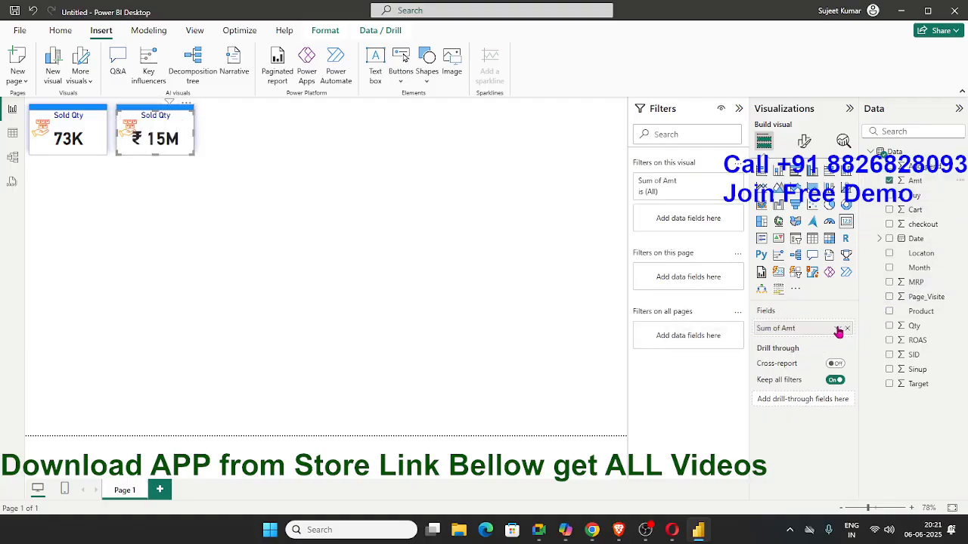
pyautogui.click(838, 329)
pyautogui.click(886, 193)
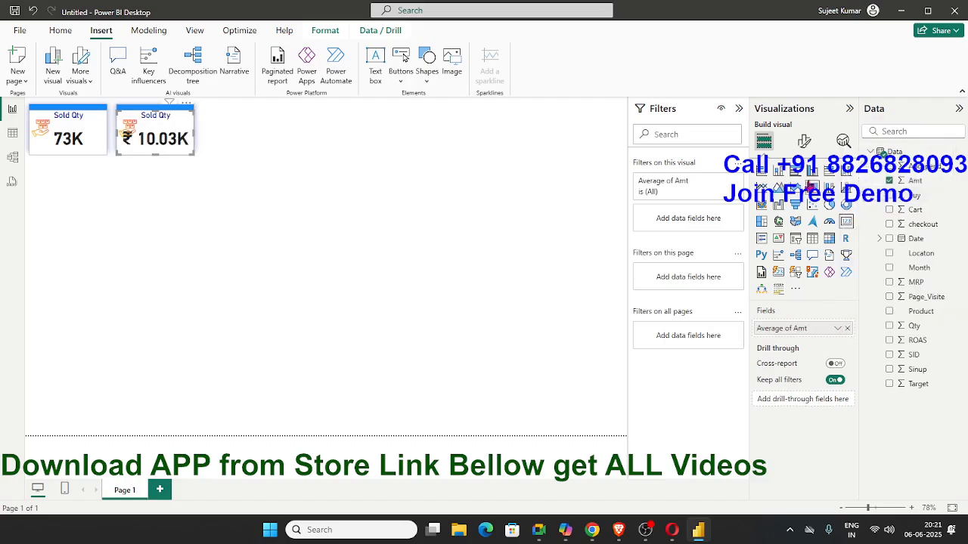
# - Set the callout value of the average Amt card to 0 decimal places
pyautogui.click(804, 141)
pyautogui.click(793, 227)
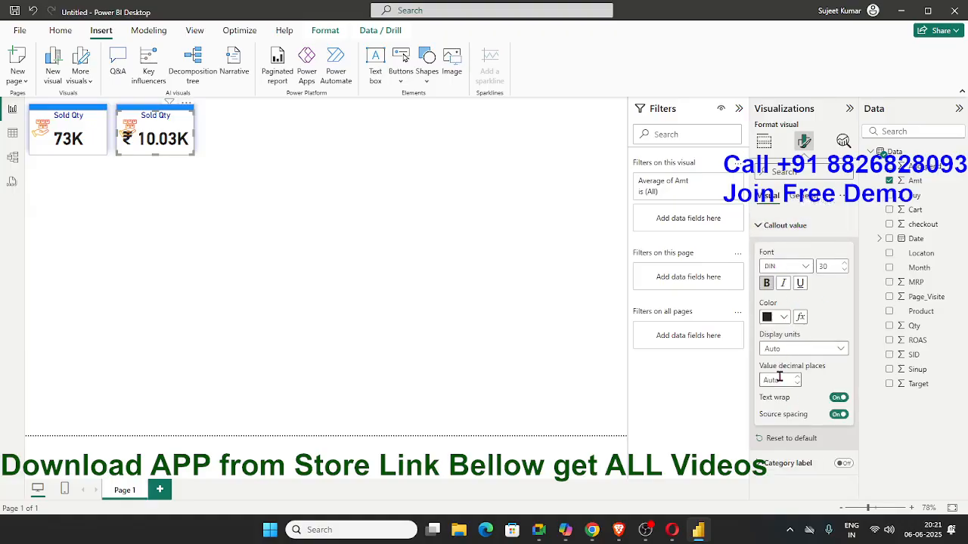
pyautogui.click(780, 378)
pyautogui.press('Return')
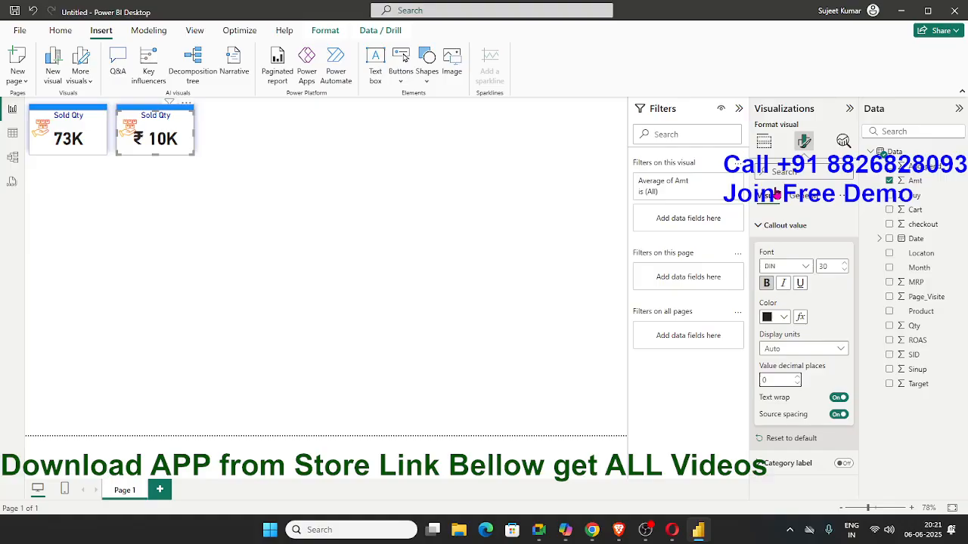
pyautogui.click(601, 271)
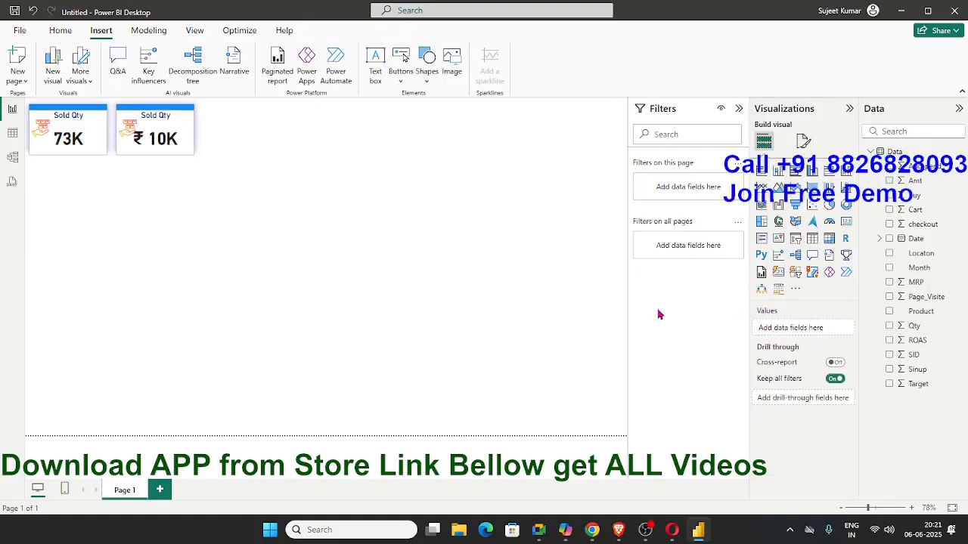
pyautogui.click(164, 150)
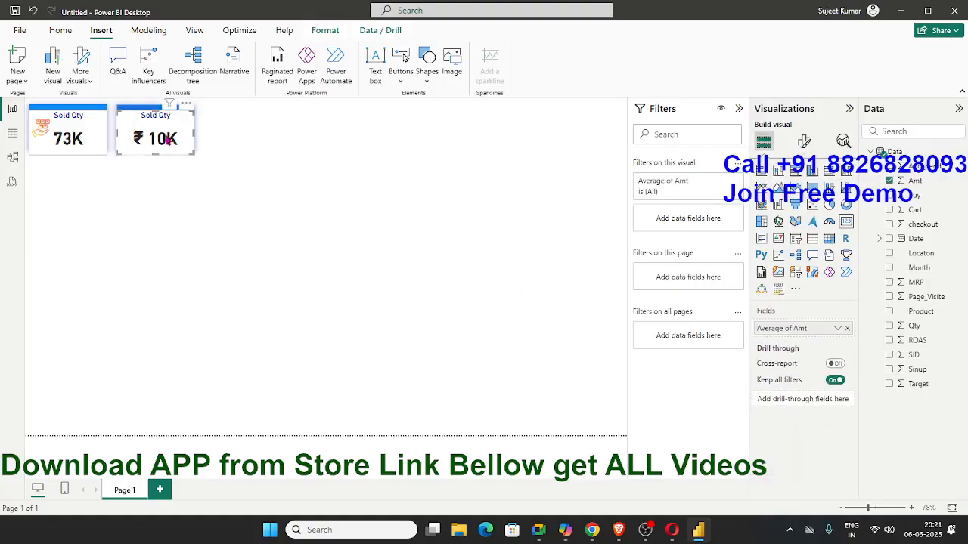
pyautogui.moveTo(841, 329); pyautogui.dragTo(836, 330)
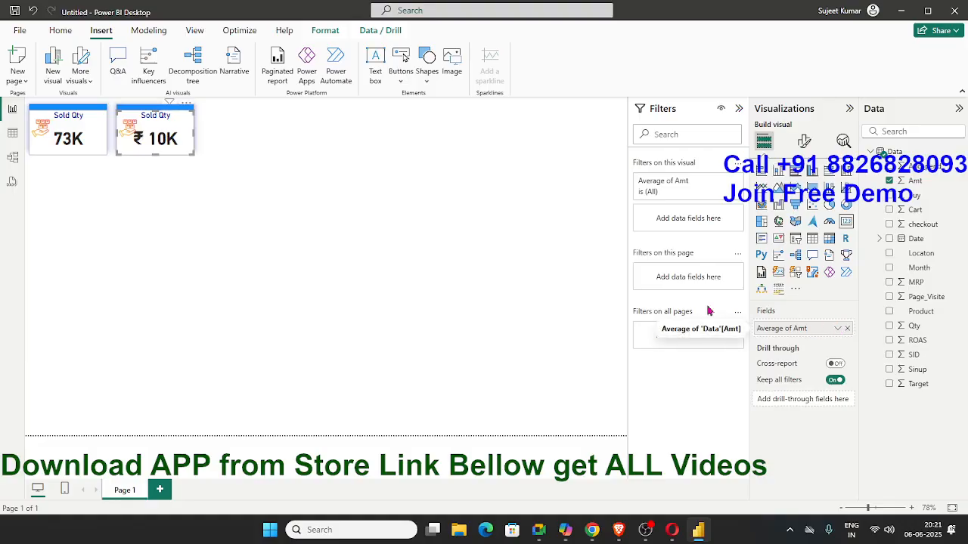
pyautogui.moveTo(709, 310); pyautogui.dragTo(665, 325)
pyautogui.click(368, 266)
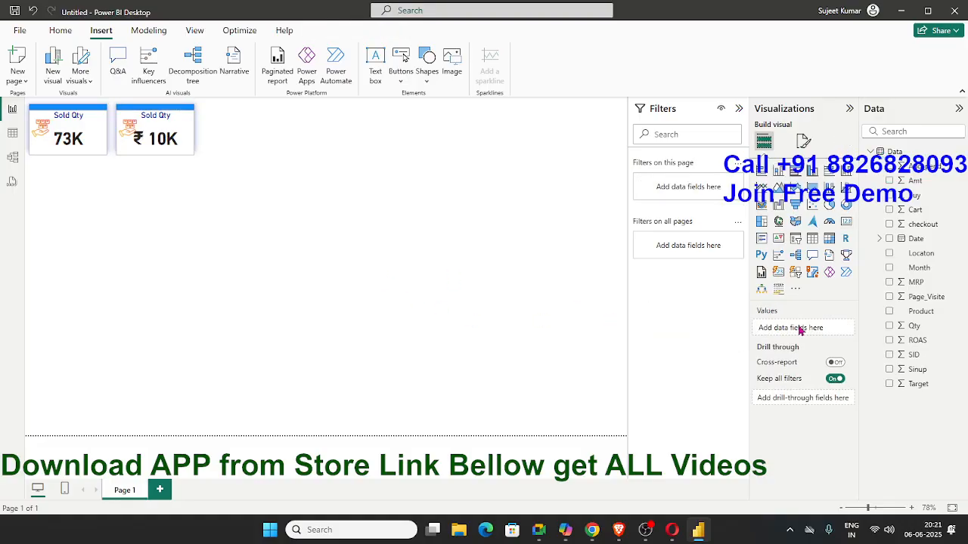
# - Replace the Amt field in the second card with MRP, aggregated as Average
pyautogui.click(163, 148)
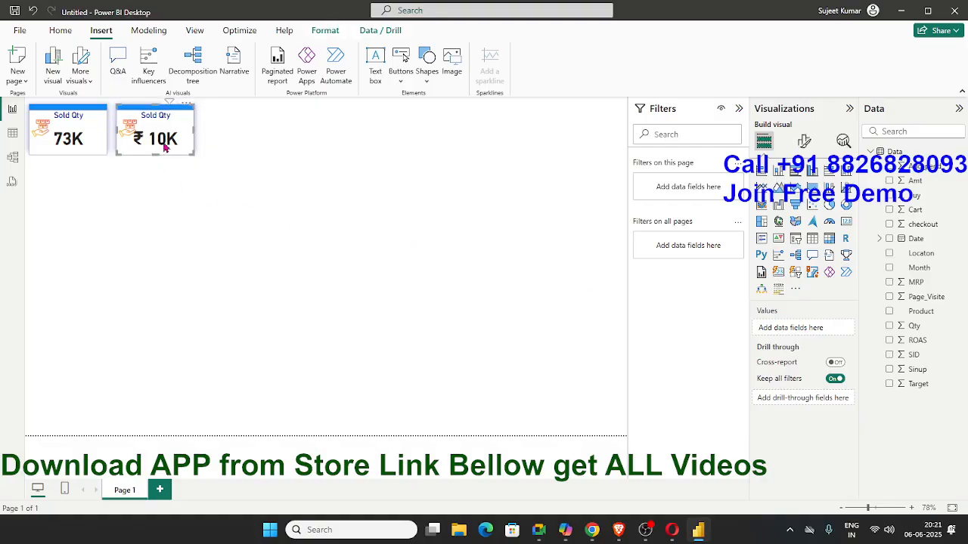
pyautogui.click(847, 328)
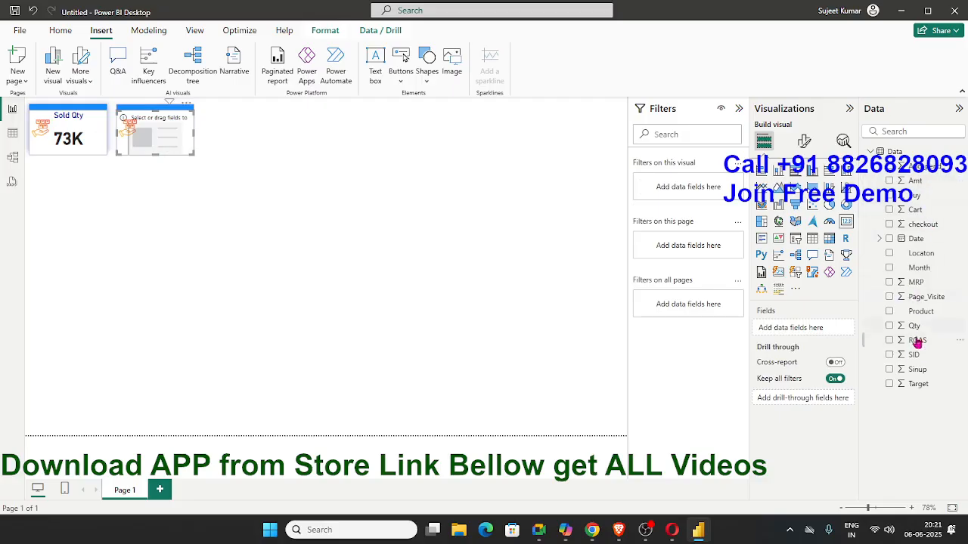
pyautogui.moveTo(923, 290); pyautogui.dragTo(804, 330)
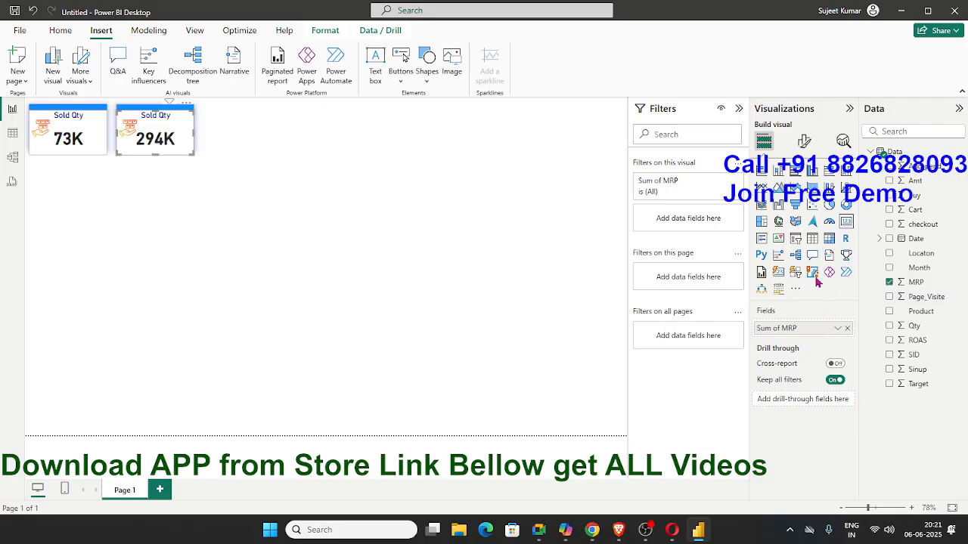
pyautogui.click(837, 332)
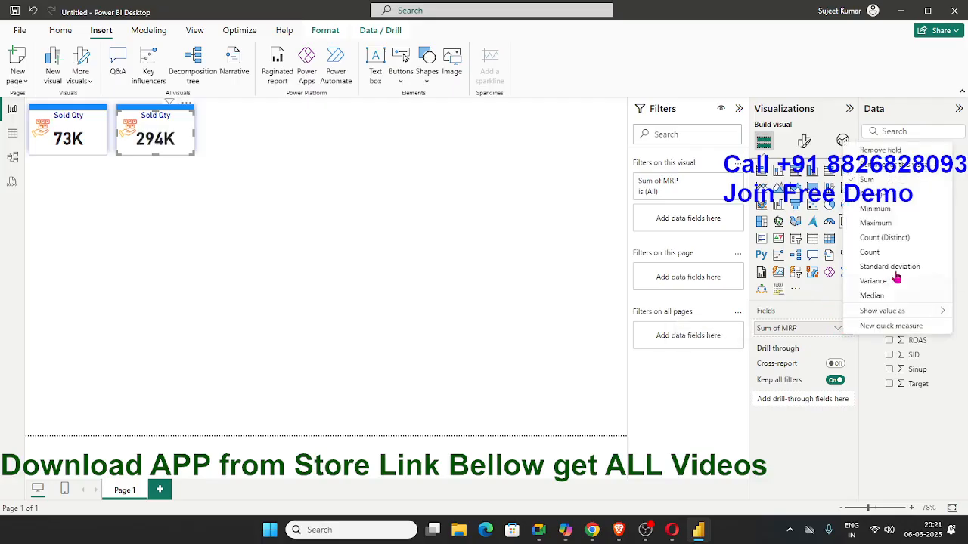
pyautogui.click(883, 194)
pyautogui.click(389, 225)
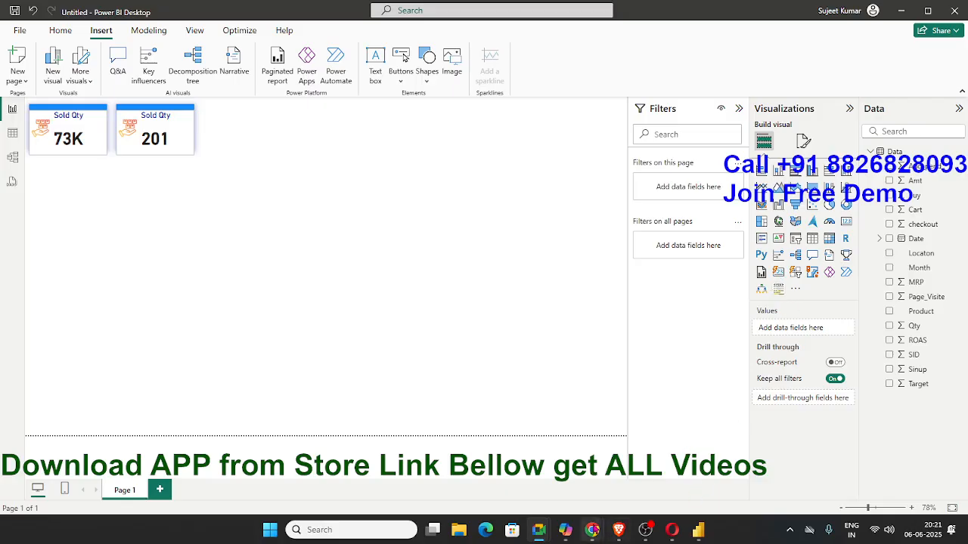
# - Switch to the Google Images results in Chrome and search for "mrp icon"
pyautogui.moveTo(592, 529)
pyautogui.click(689, 478)
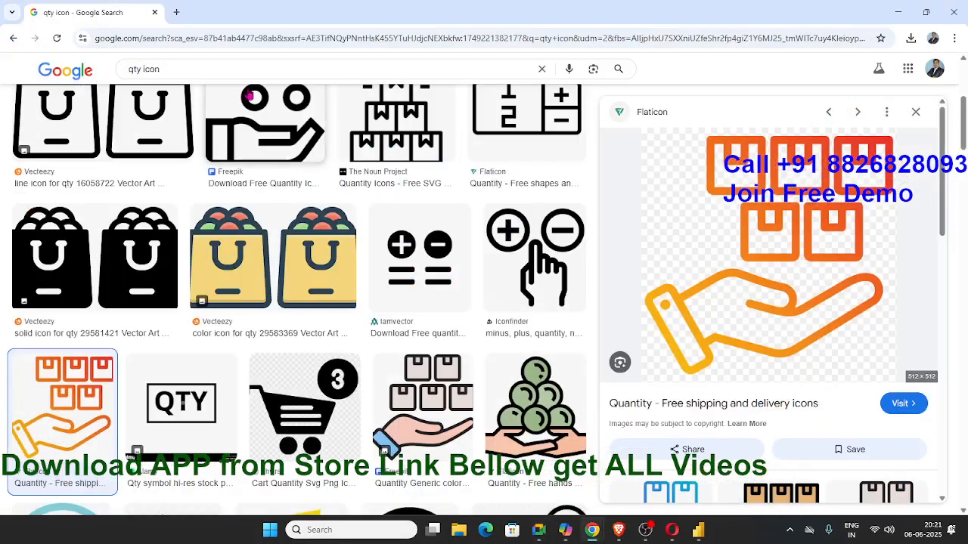
pyautogui.doubleClick(140, 70)
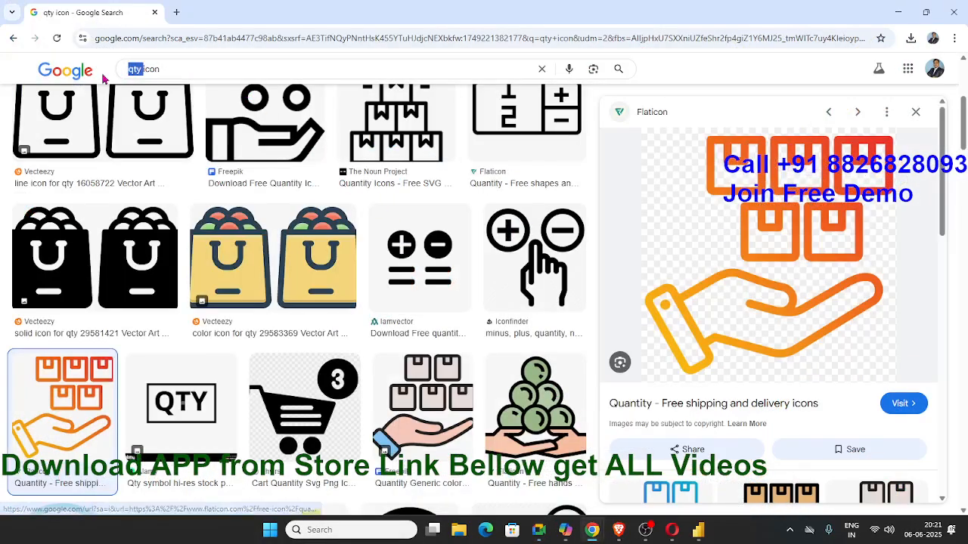
pyautogui.write('mrp')
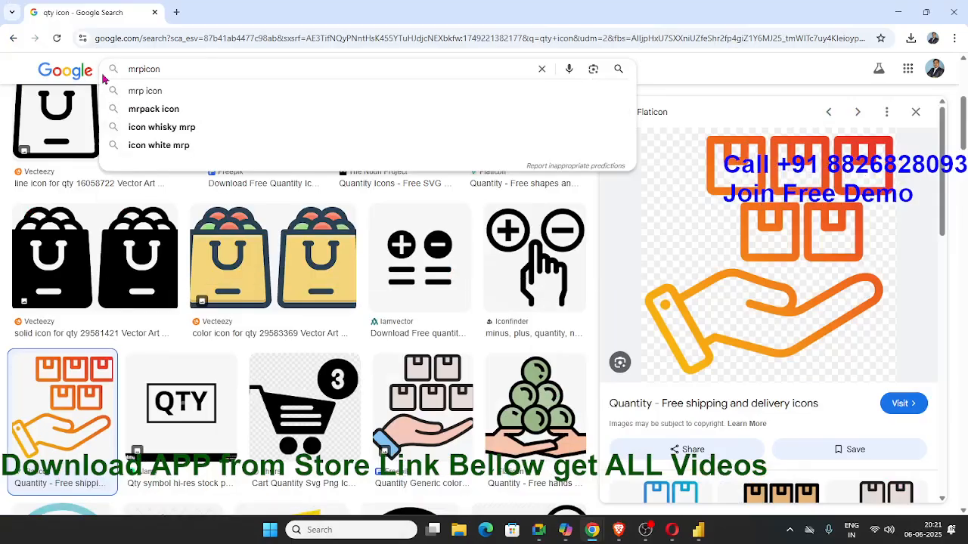
pyautogui.press('Return')
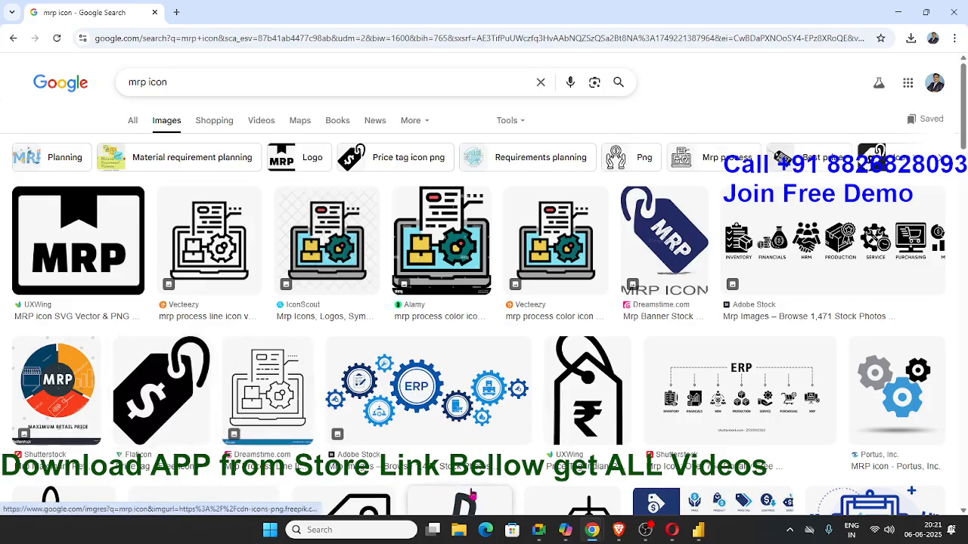
# - Find the Indian Rupee Price Tag icon in the image results and save it as the PNG file images in Downloads
pyautogui.scroll(-1, 623, 415)
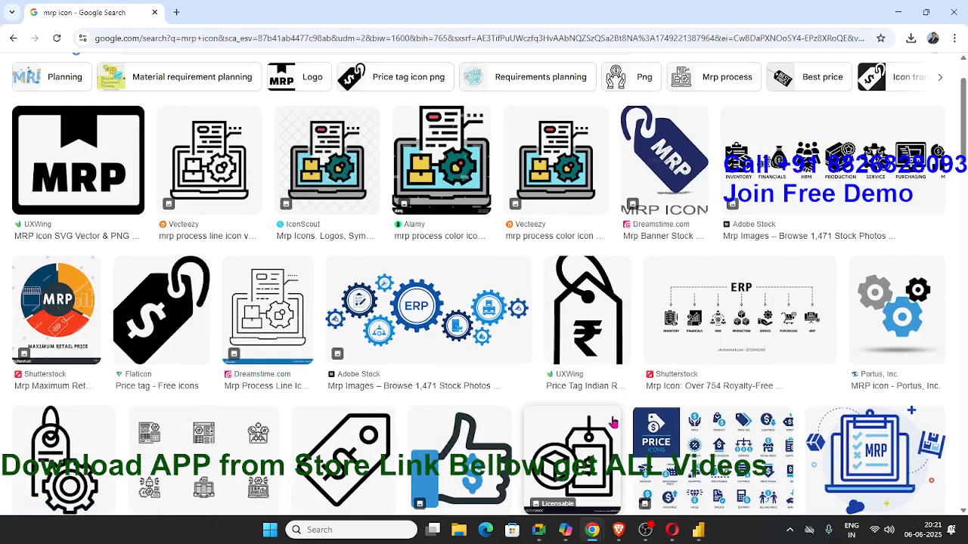
pyautogui.scroll(-1, 617, 420)
pyautogui.scroll(-3, 597, 473)
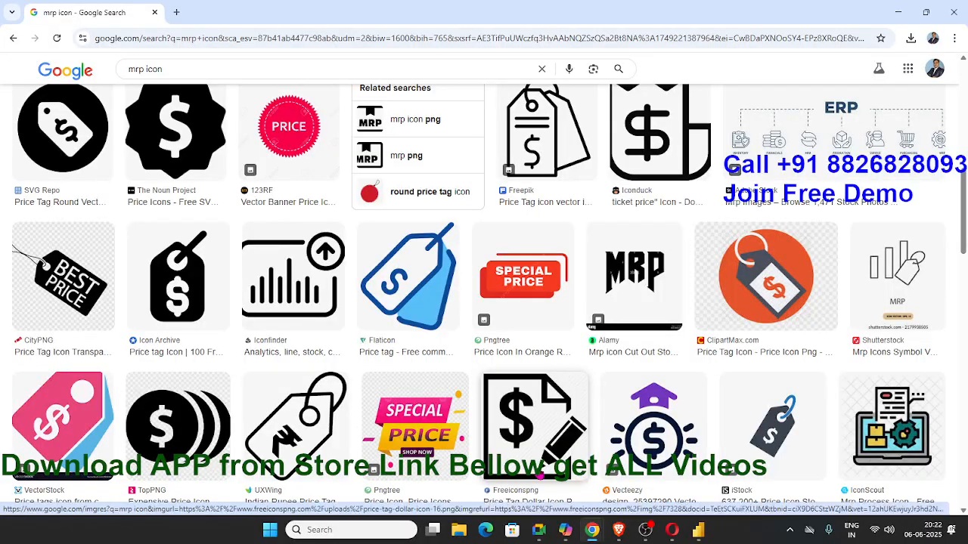
pyautogui.scroll(-2, 540, 477)
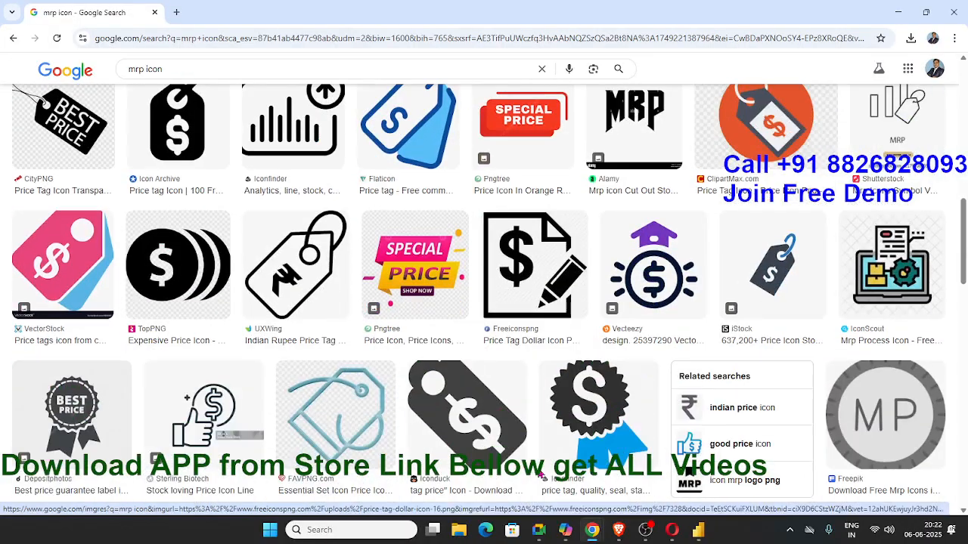
pyautogui.rightClick(323, 301)
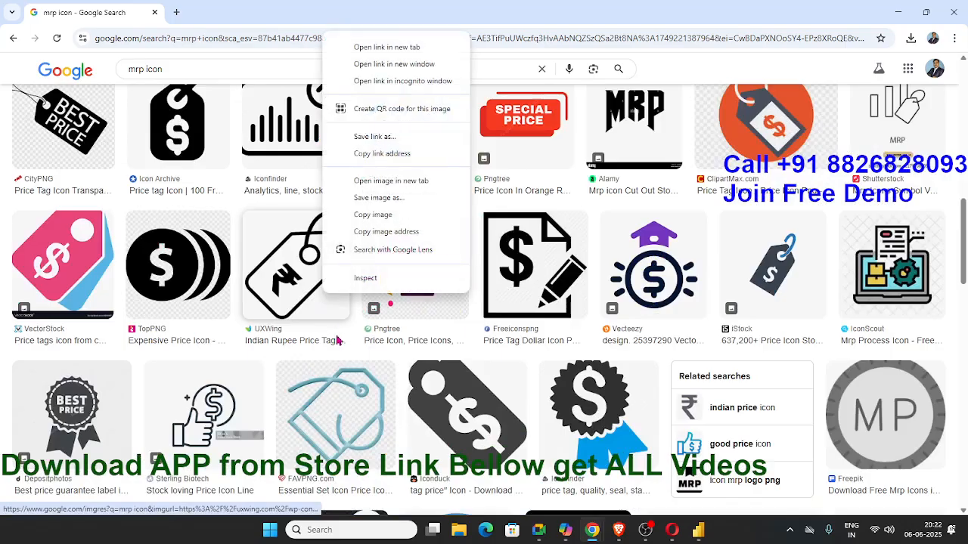
pyautogui.click(371, 197)
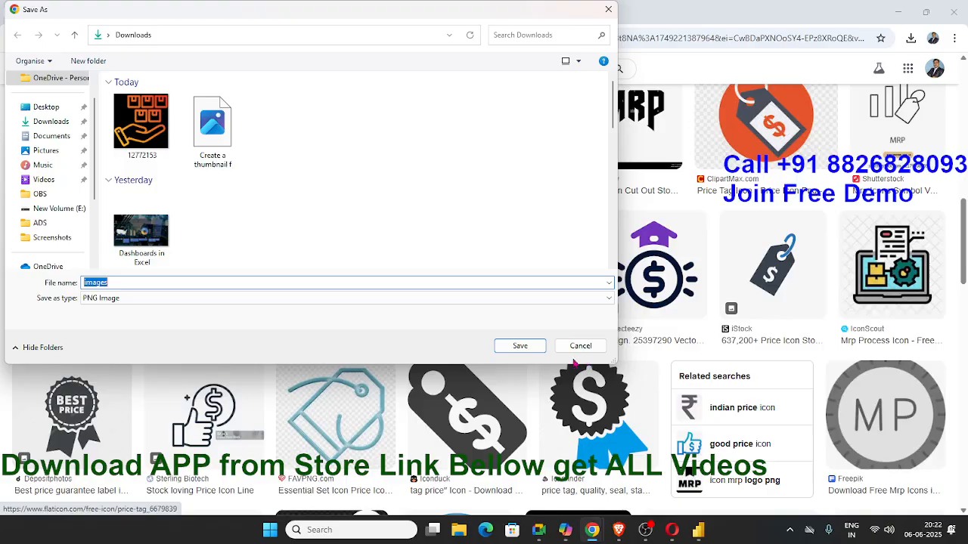
pyautogui.click(509, 346)
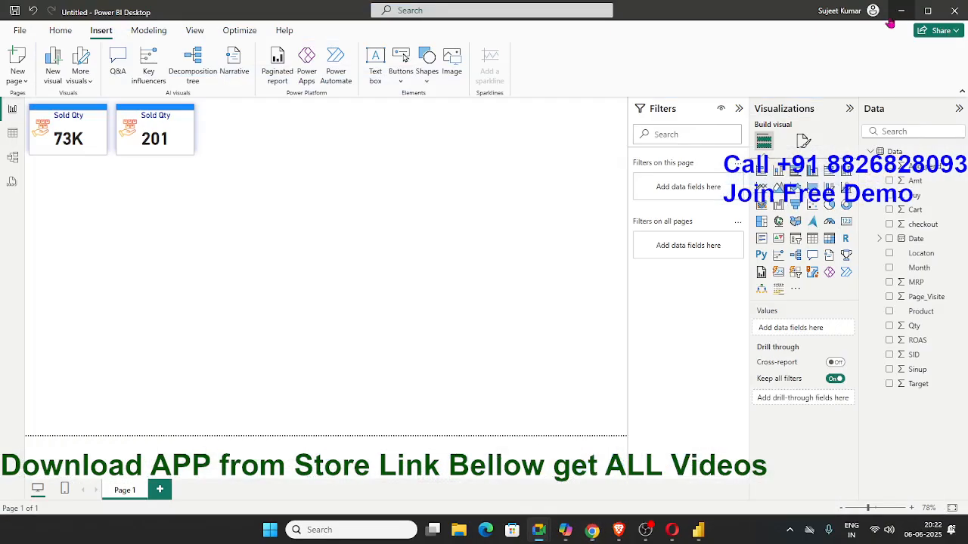
# - Return to Power BI and delete the hand-with-boxes icon from the second card
pyautogui.click(899, 12)
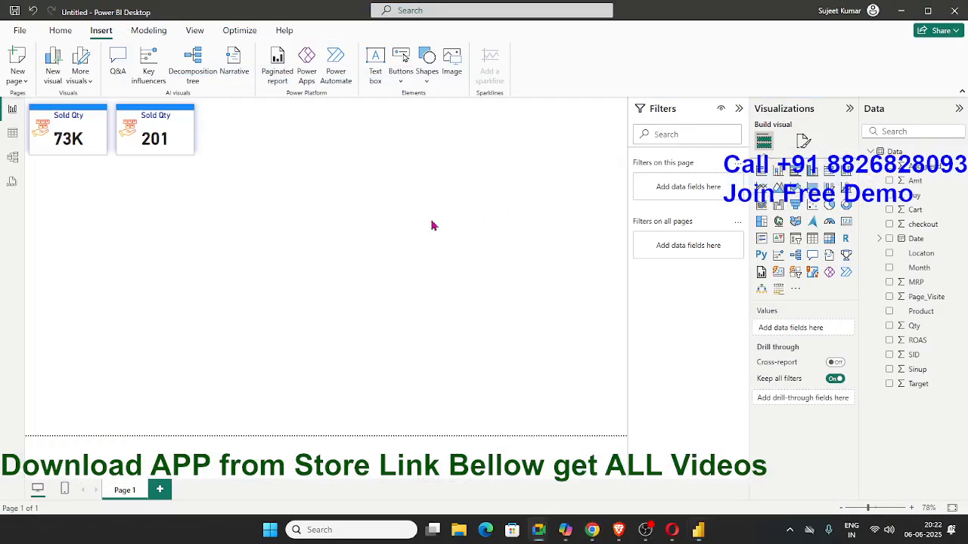
pyautogui.click(134, 132)
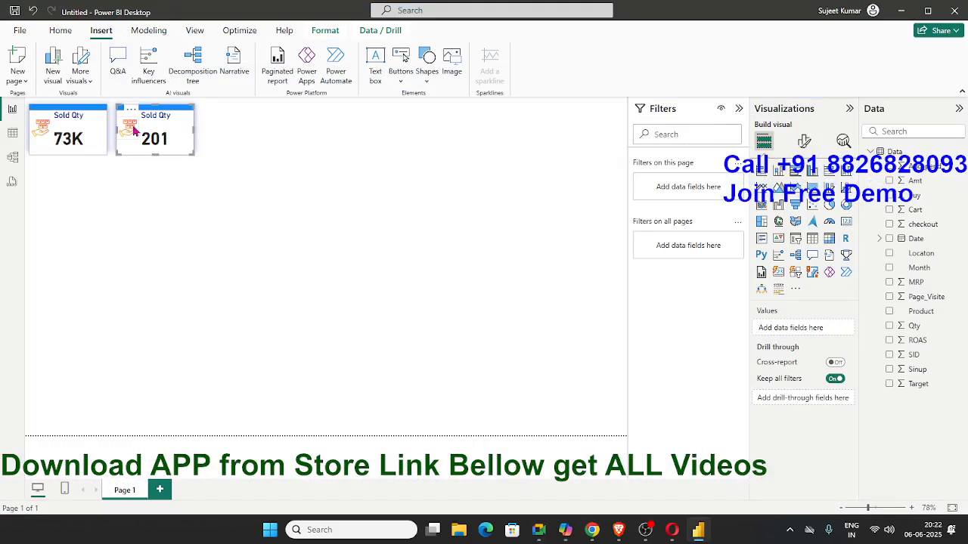
pyautogui.click(134, 131)
pyautogui.click(273, 194)
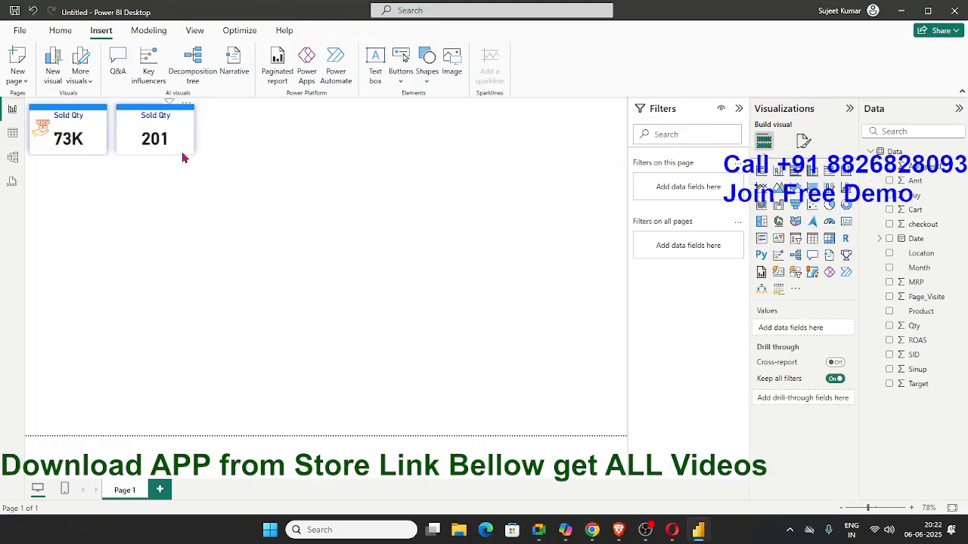
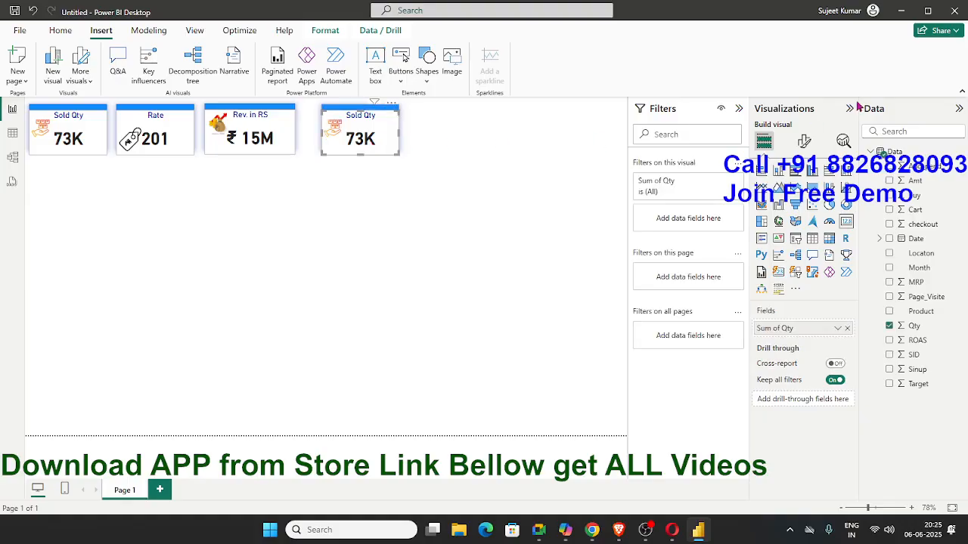
# - Change the title text of the fourth card, the copied Sold Qty card, to Clicks
pyautogui.click(803, 142)
pyautogui.click(804, 195)
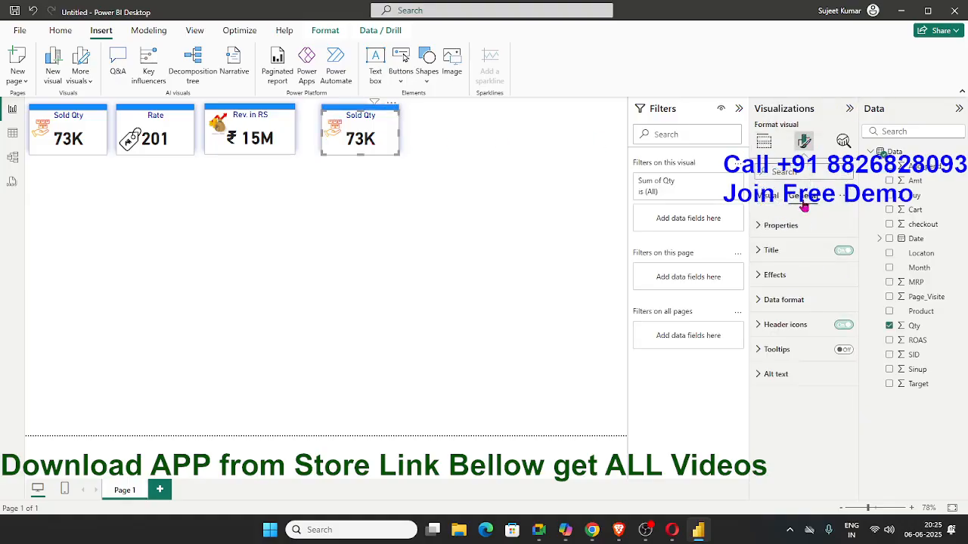
pyautogui.click(782, 252)
pyautogui.click(803, 311)
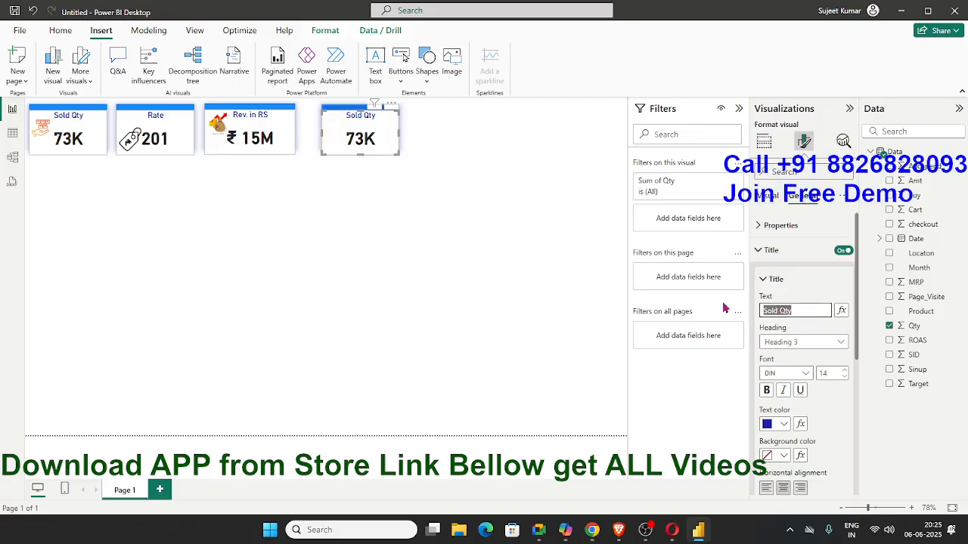
pyautogui.write('Clicks')
pyautogui.click(476, 265)
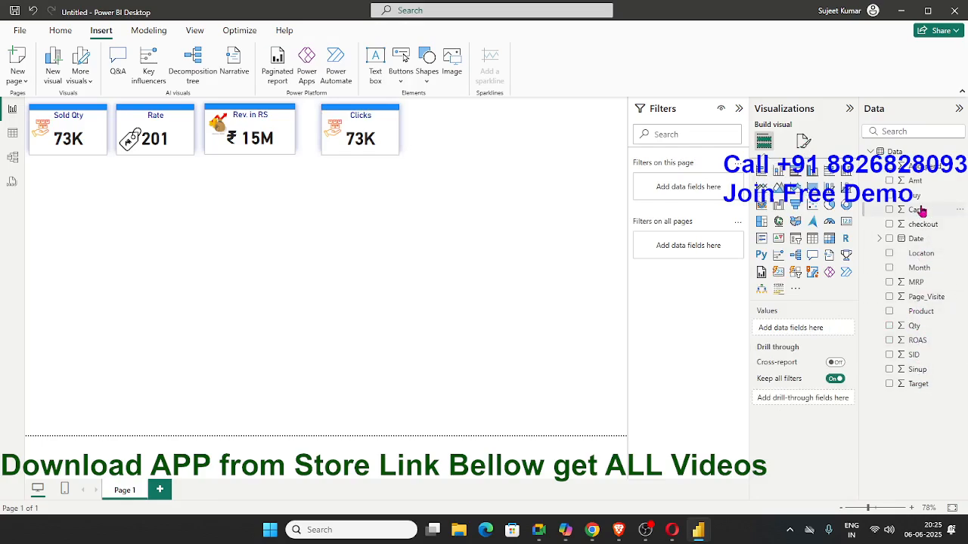
# - Replace the Qty field in the Clicks card with Page_Visite
pyautogui.moveTo(928, 303); pyautogui.dragTo(828, 333)
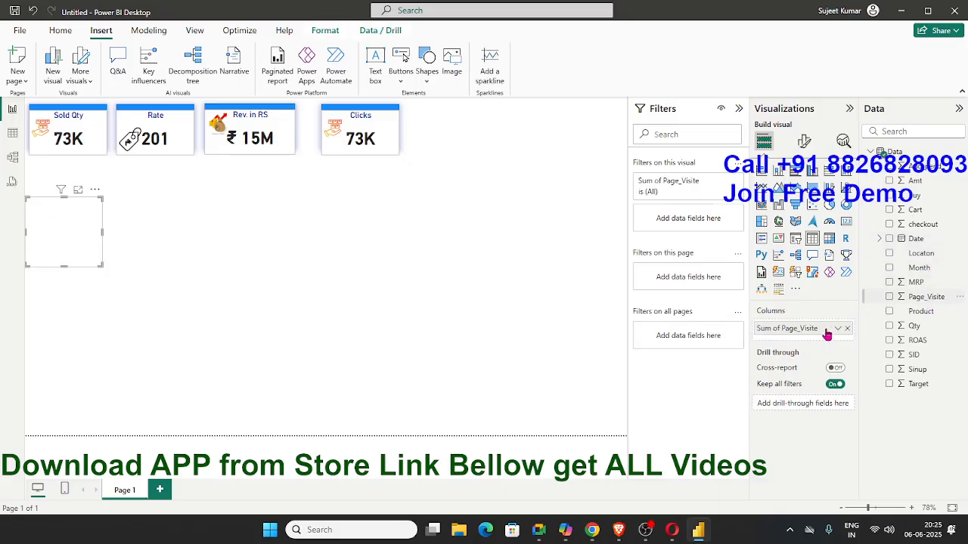
pyautogui.click(361, 156)
pyautogui.click(889, 326)
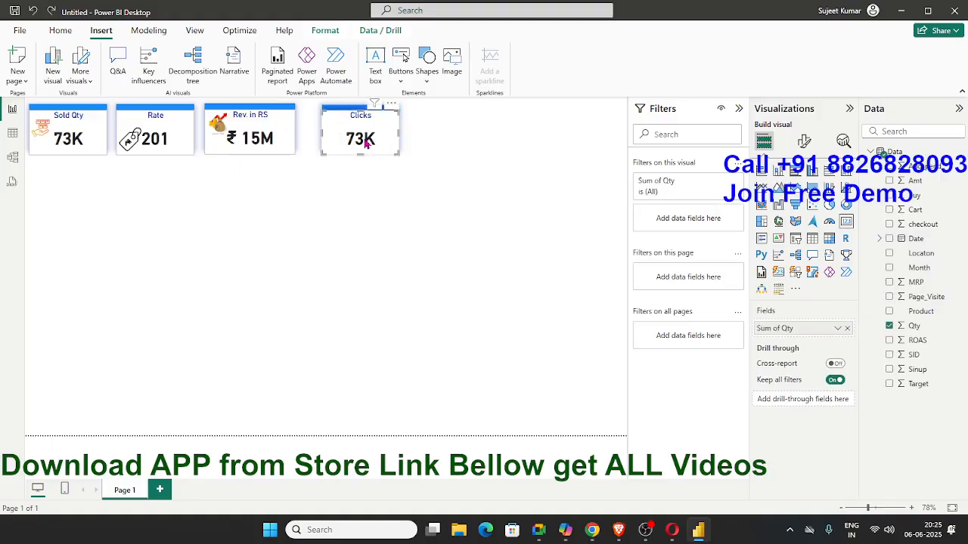
pyautogui.click(848, 328)
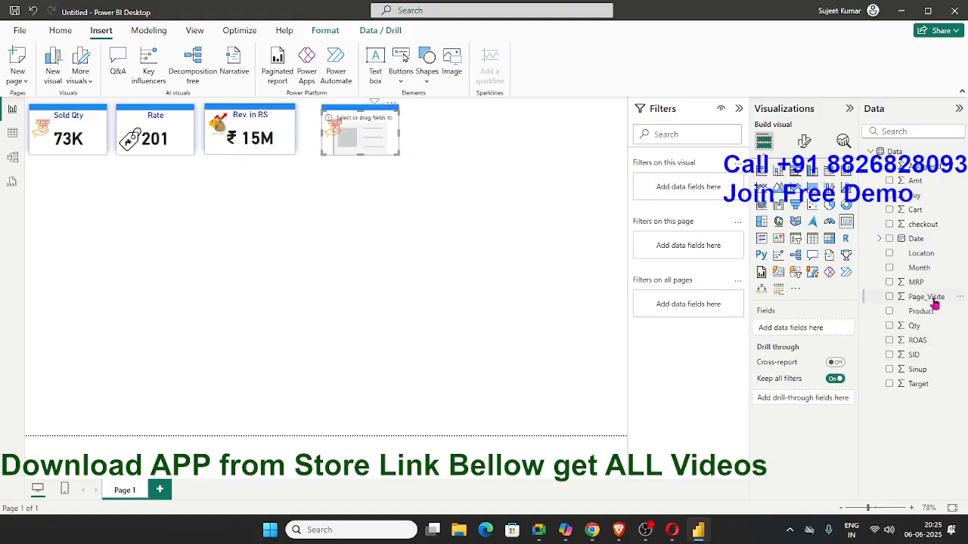
pyautogui.moveTo(935, 302); pyautogui.dragTo(802, 331)
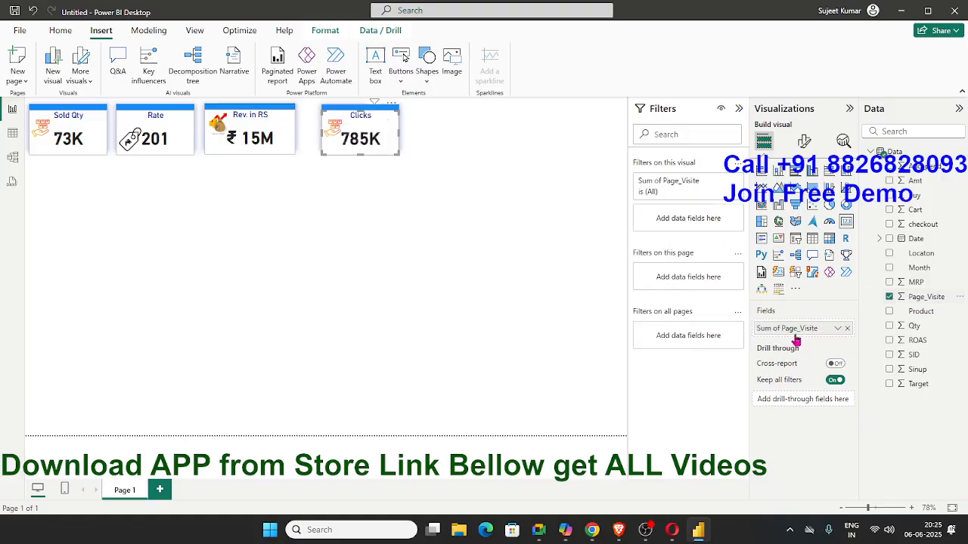
pyautogui.click(496, 321)
pyautogui.hotkey('alt', 'Tab')
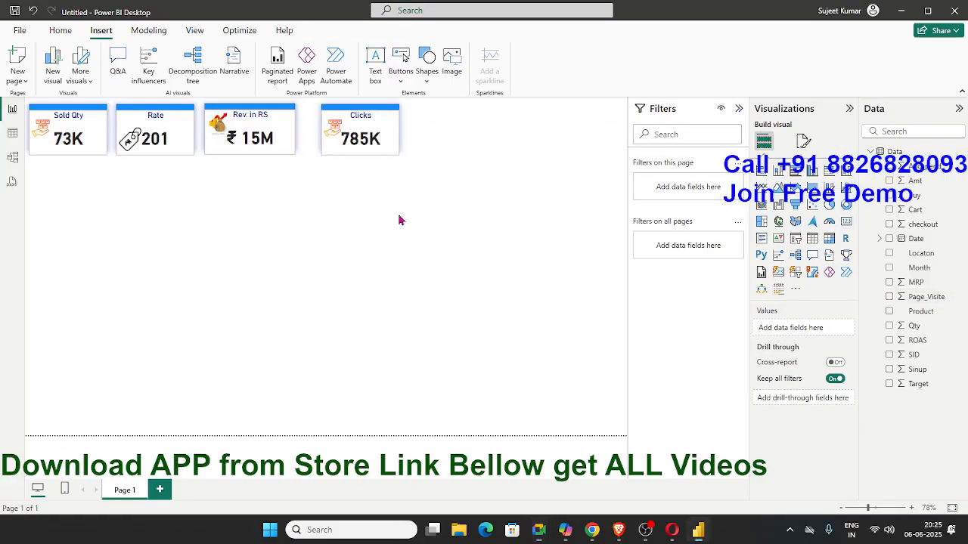
# - Delete the hand-with-boxes icon from the Clicks card
pyautogui.click(343, 134)
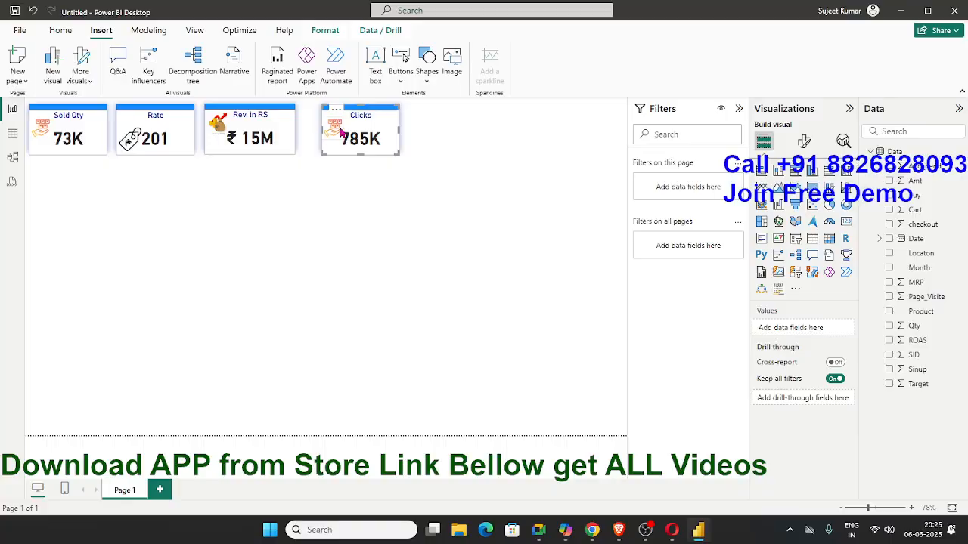
pyautogui.click(341, 133)
pyautogui.press('Delete')
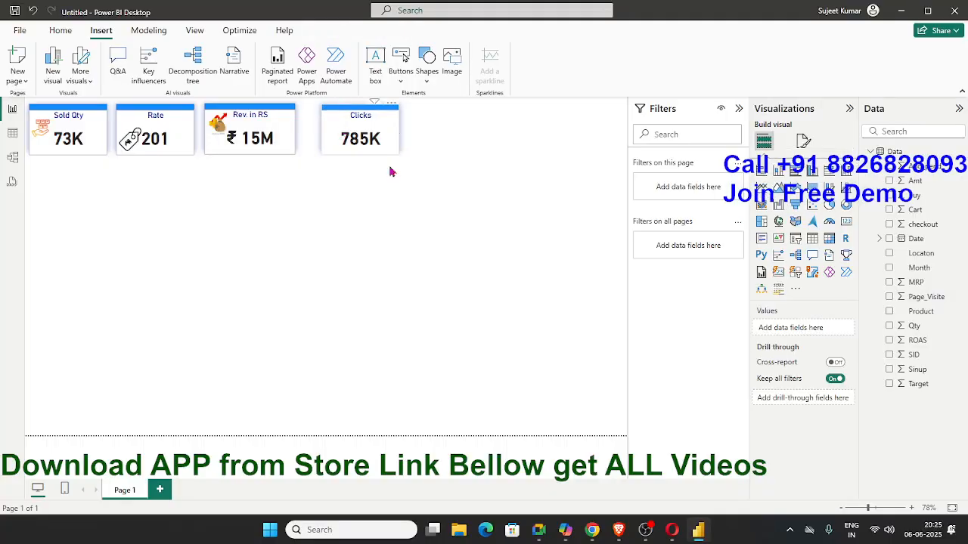
# - Switch to the browser and search Google Images for "click icon"
pyautogui.hotkey('alt', 'Tab')
pyautogui.hotkey('alt', 'Tab')
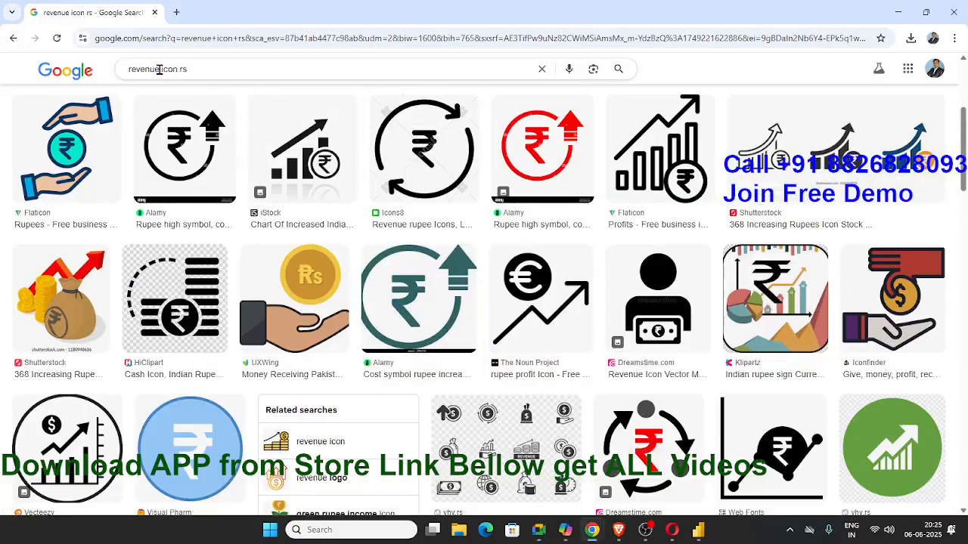
pyautogui.moveTo(159, 68); pyautogui.dragTo(110, 69)
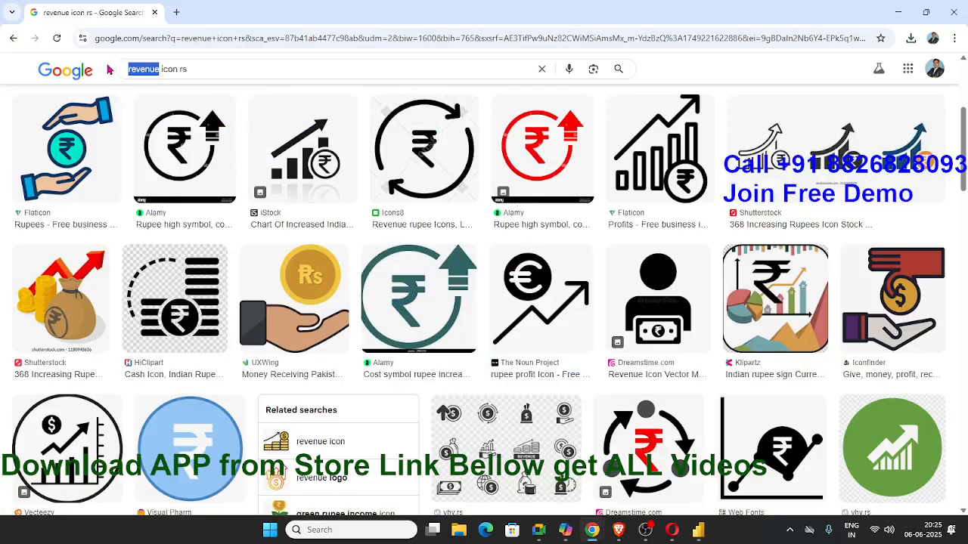
pyautogui.write('click')
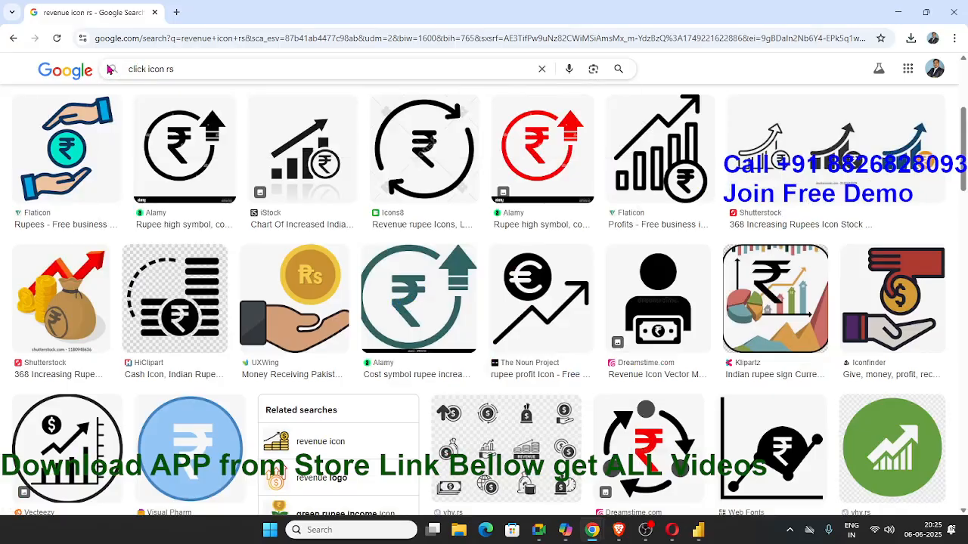
pyautogui.press('Return')
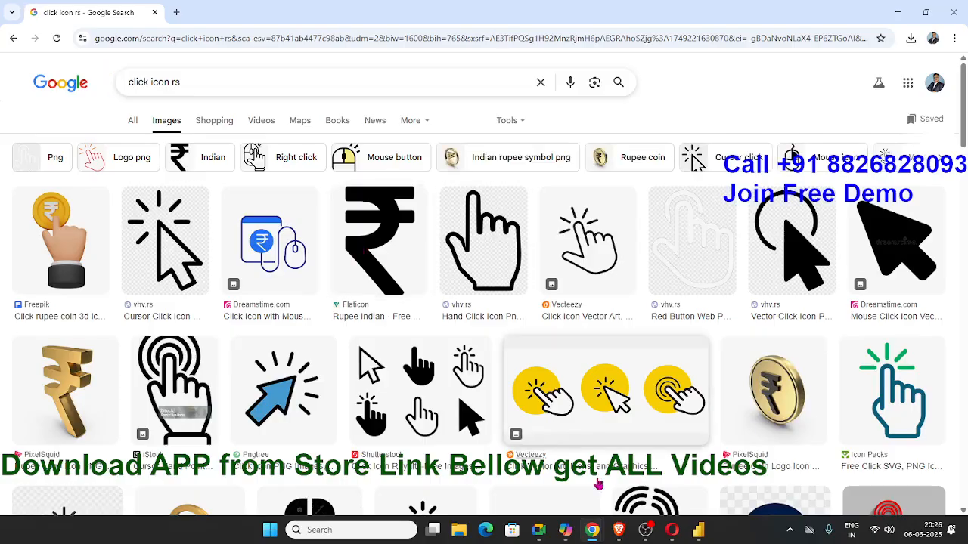
pyautogui.click(219, 86)
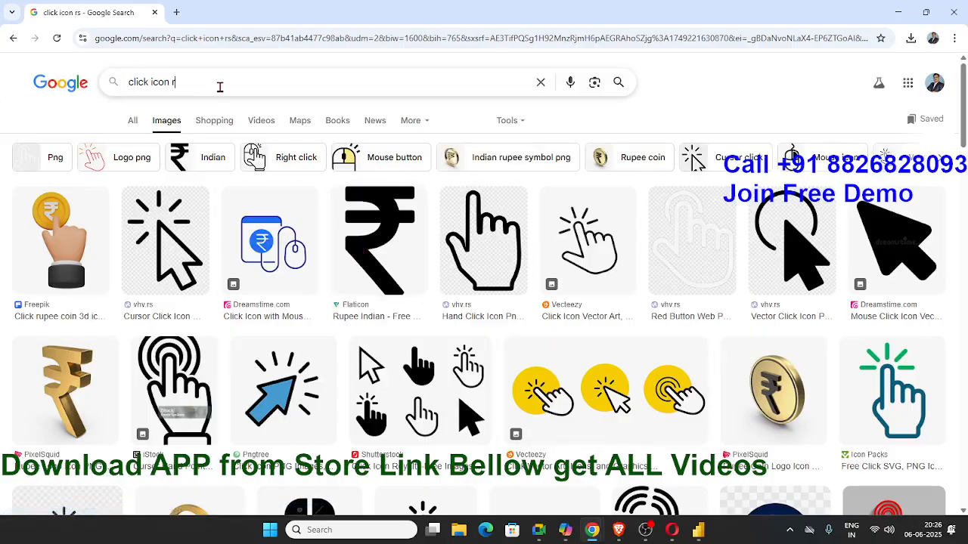
pyautogui.press('BackSpace')
pyautogui.press('Return')
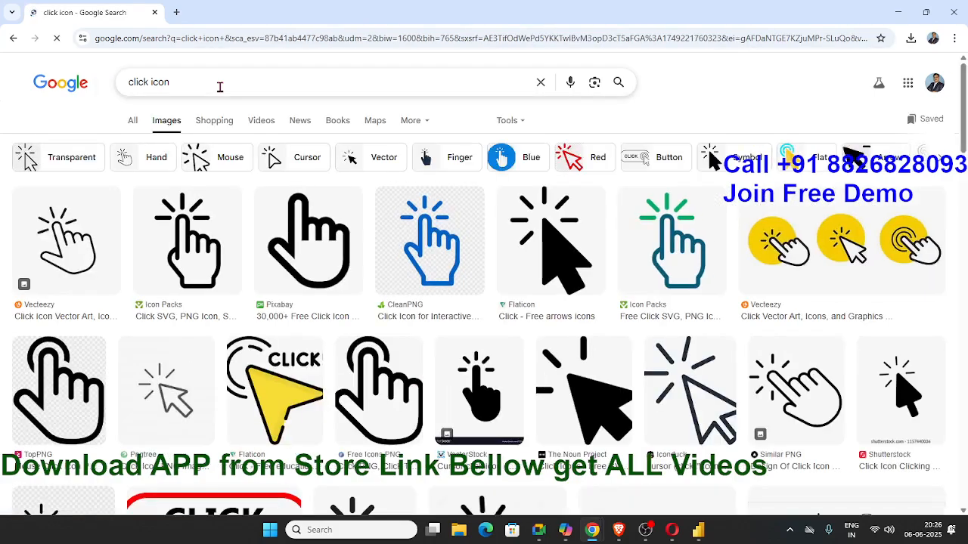
# - Download the orange pointing-hand click icon from Flaticon in the image results and return to Power BI
pyautogui.scroll(-1, 307, 399)
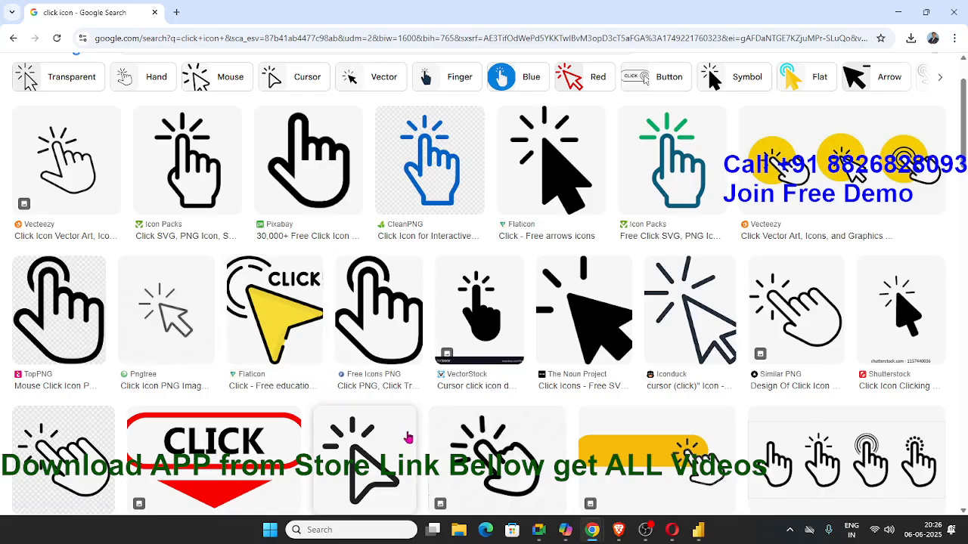
pyautogui.scroll(-1, 407, 435)
pyautogui.scroll(-1, 405, 401)
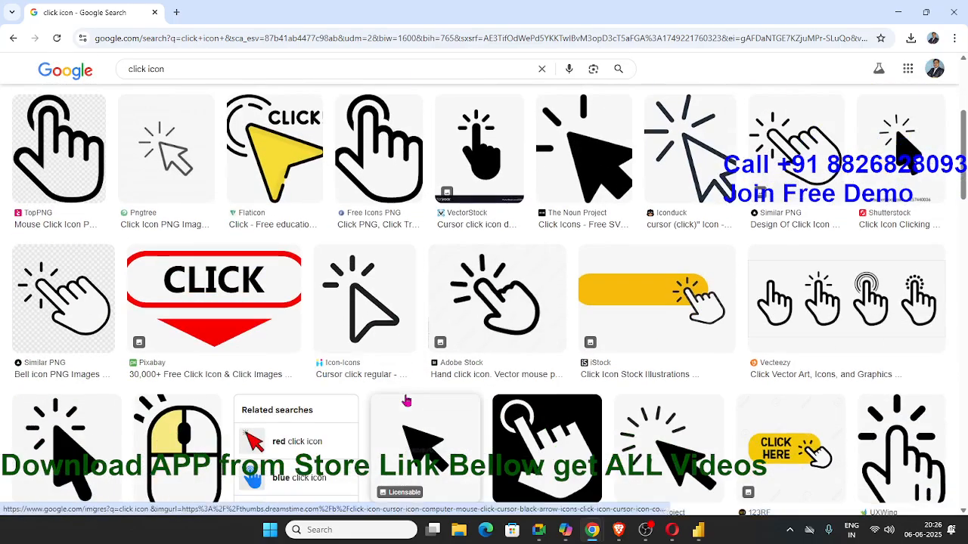
pyautogui.scroll(-2, 407, 401)
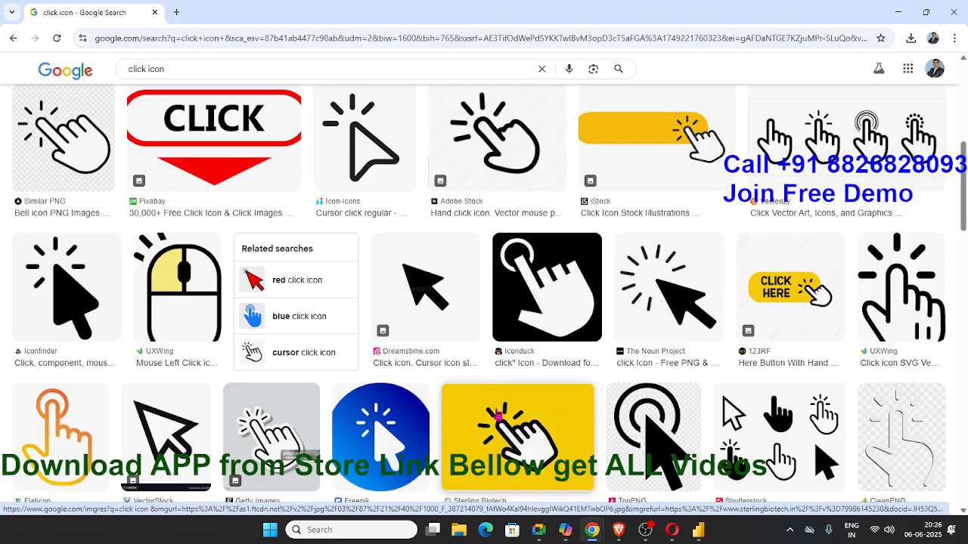
pyautogui.scroll(-1, 412, 436)
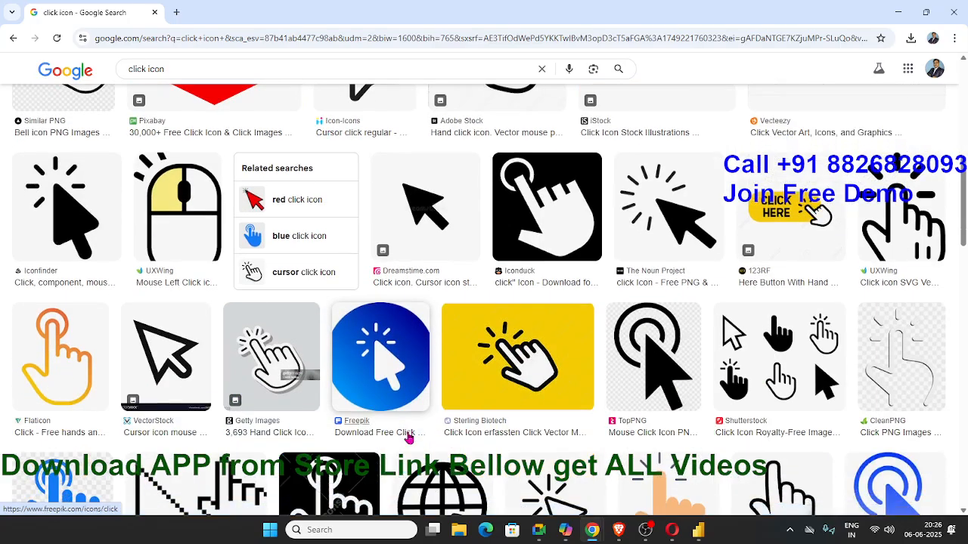
pyautogui.scroll(2, 408, 437)
pyautogui.scroll(-3, 408, 437)
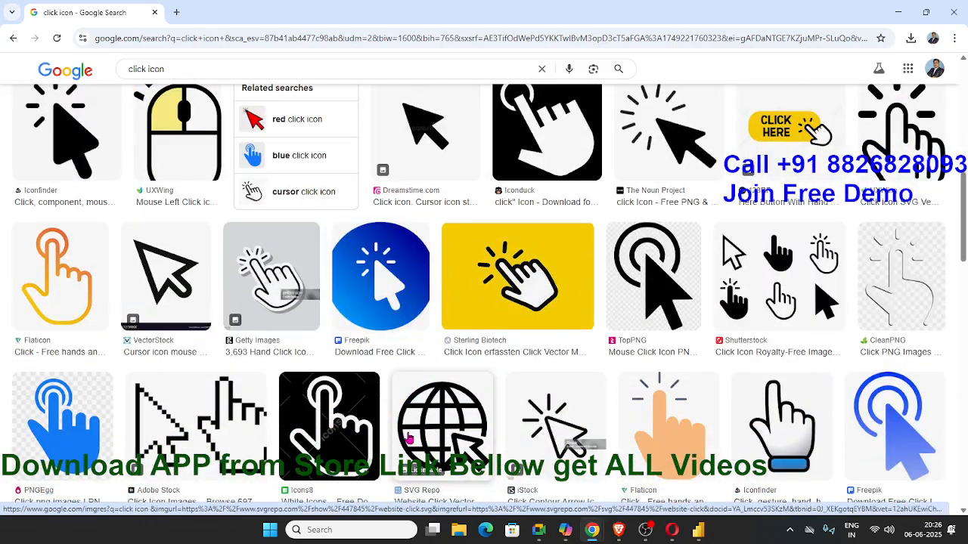
pyautogui.scroll(-1, 409, 438)
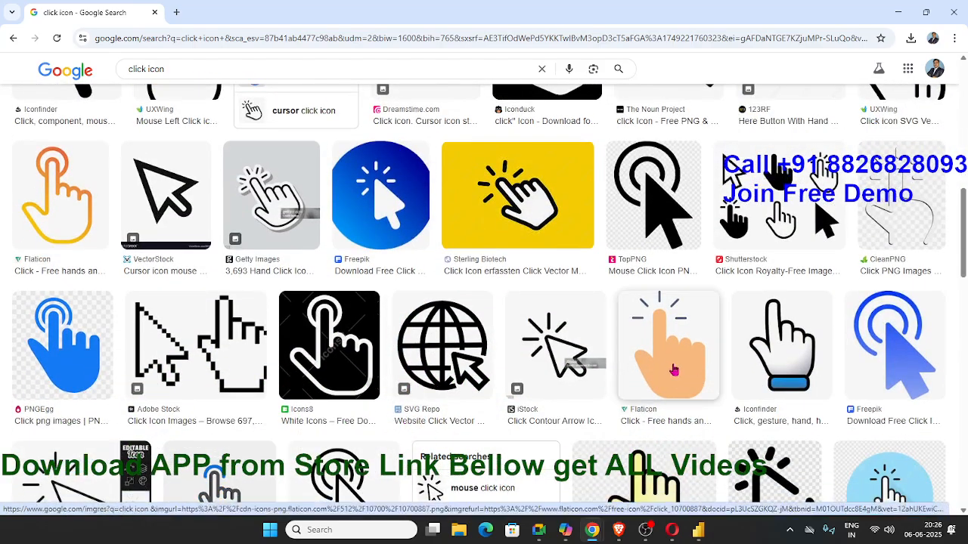
pyautogui.click(657, 368)
pyautogui.rightClick(726, 305)
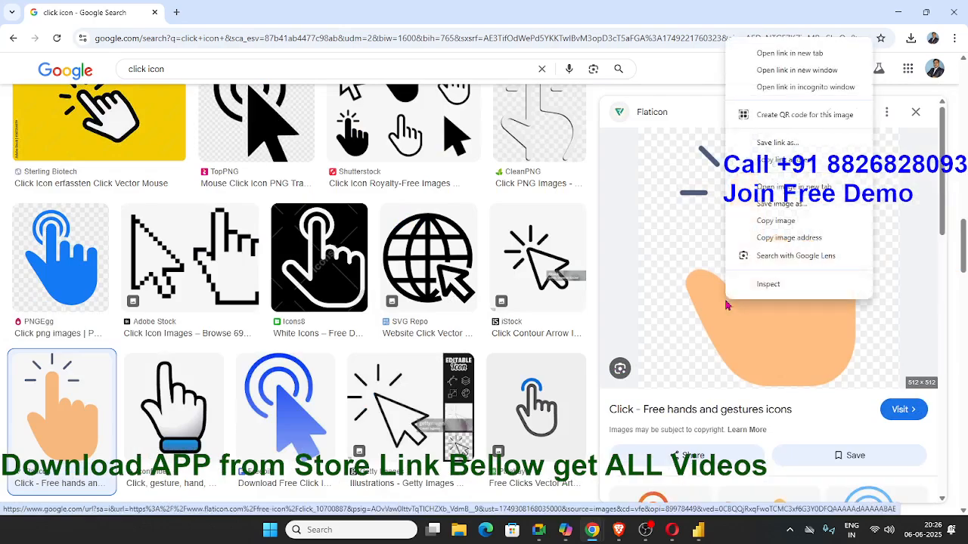
pyautogui.click(771, 205)
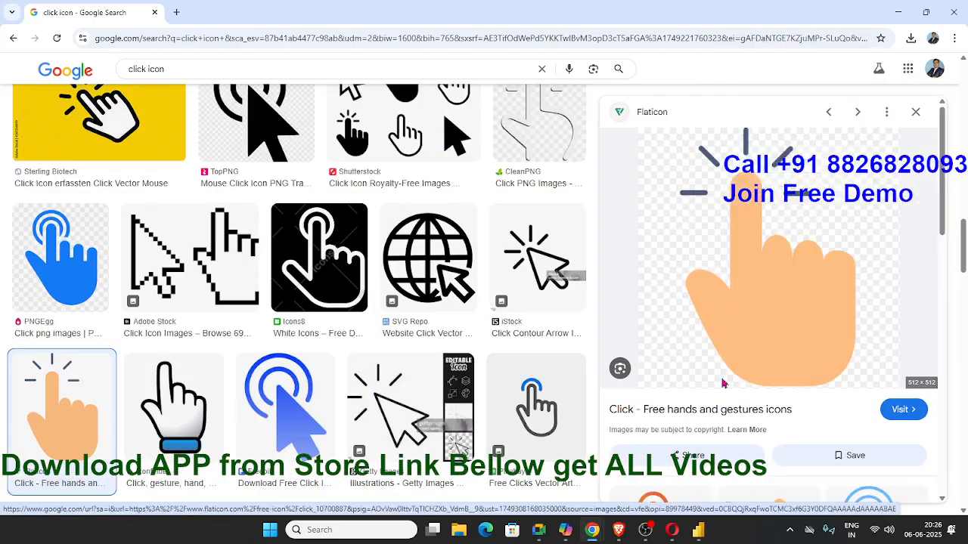
pyautogui.click(518, 344)
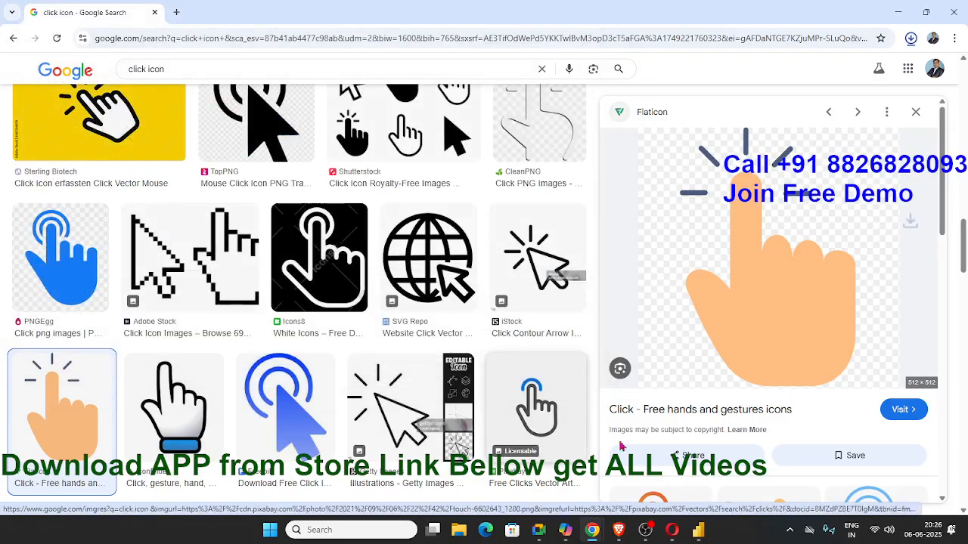
pyautogui.click(698, 529)
pyautogui.click(389, 150)
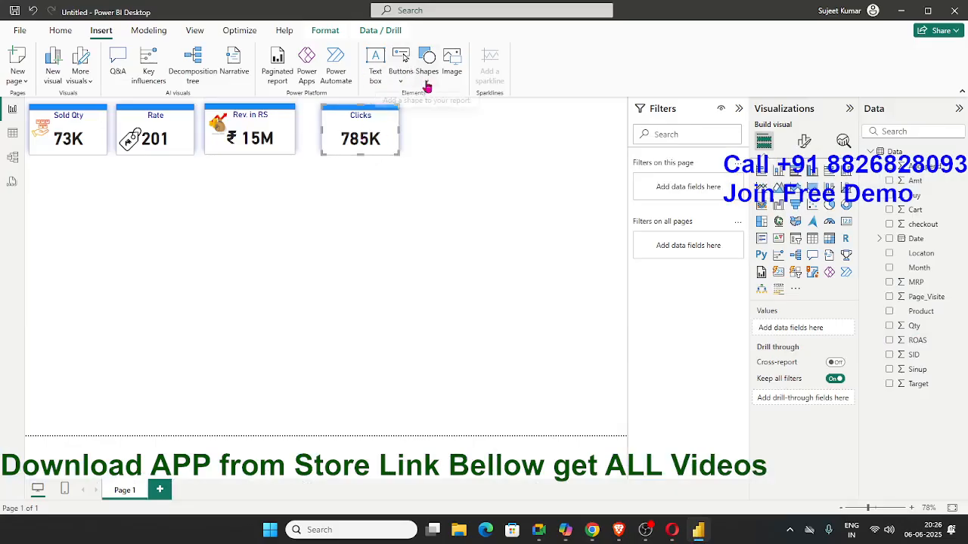
pyautogui.click(454, 76)
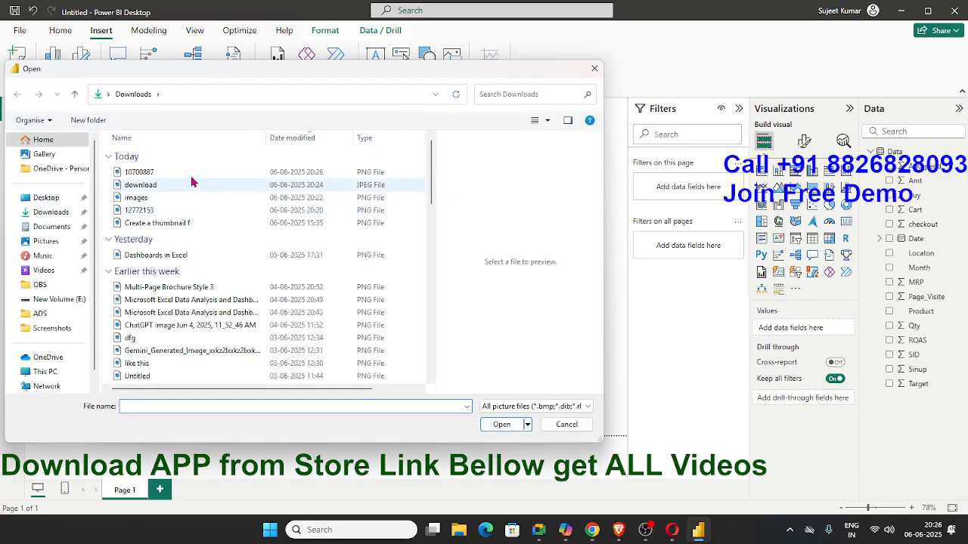
pyautogui.doubleClick(191, 179)
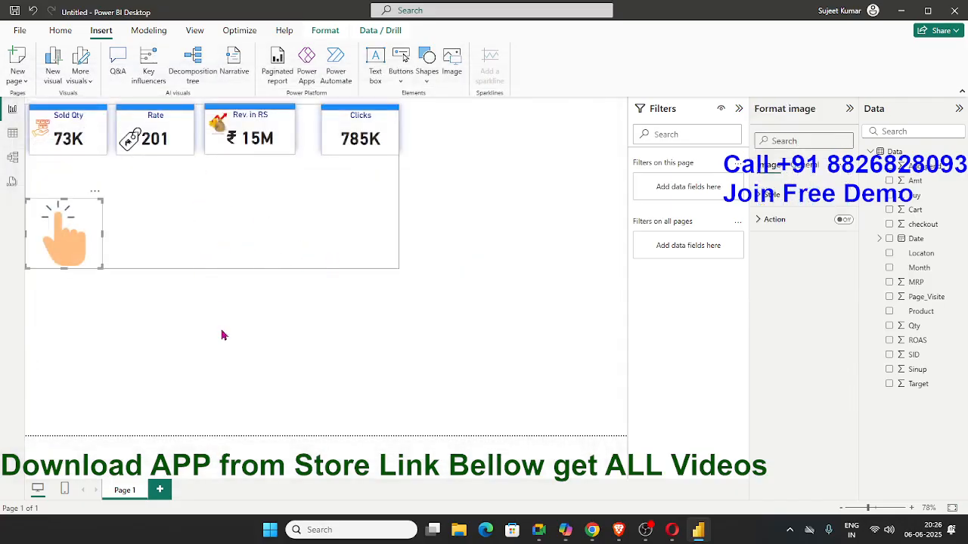
pyautogui.click(219, 334)
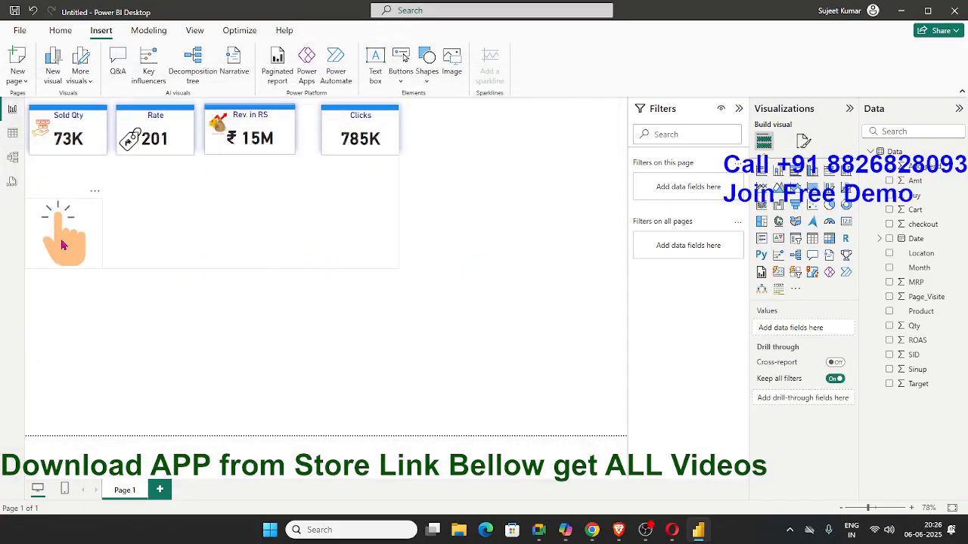
pyautogui.click(63, 244)
pyautogui.press('Delete')
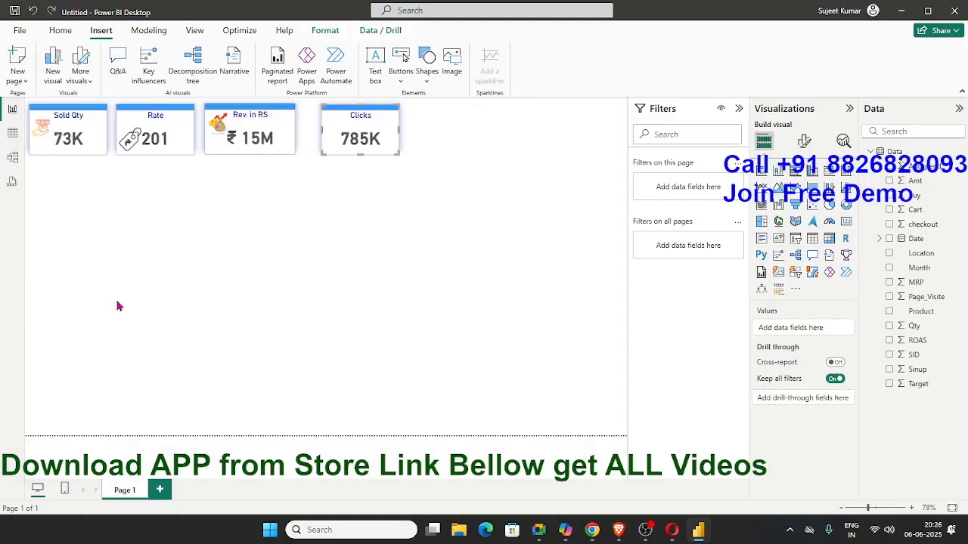
# - Insert the downloaded 10700887 image, shrink it and place it at the upper-left corner of the Clicks card
pyautogui.click(451, 66)
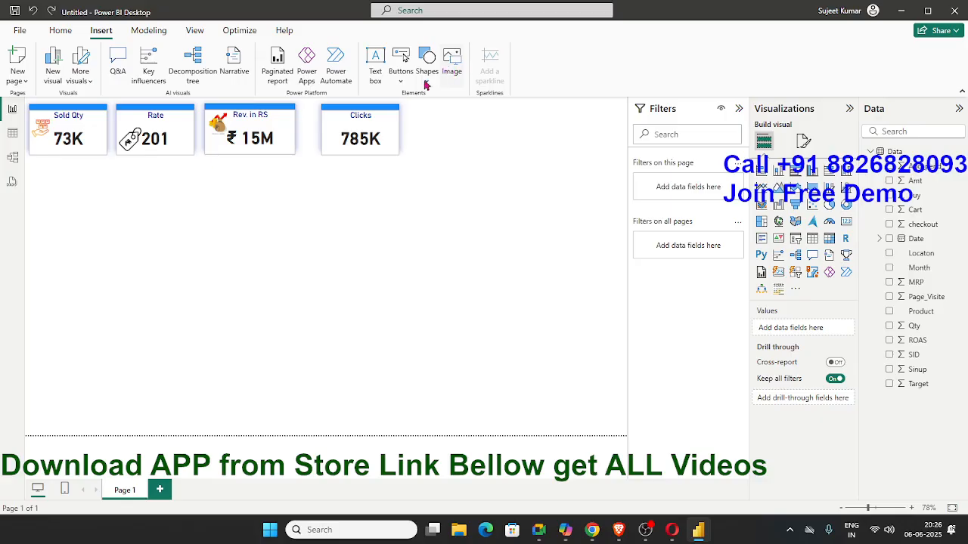
pyautogui.click(139, 171)
pyautogui.doubleClick(139, 172)
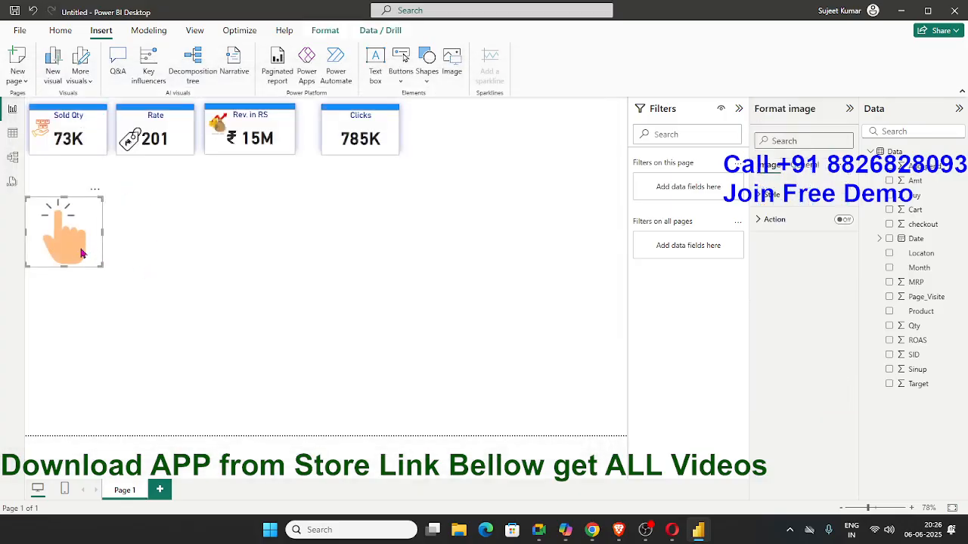
pyautogui.moveTo(97, 265); pyautogui.dragTo(327, 131)
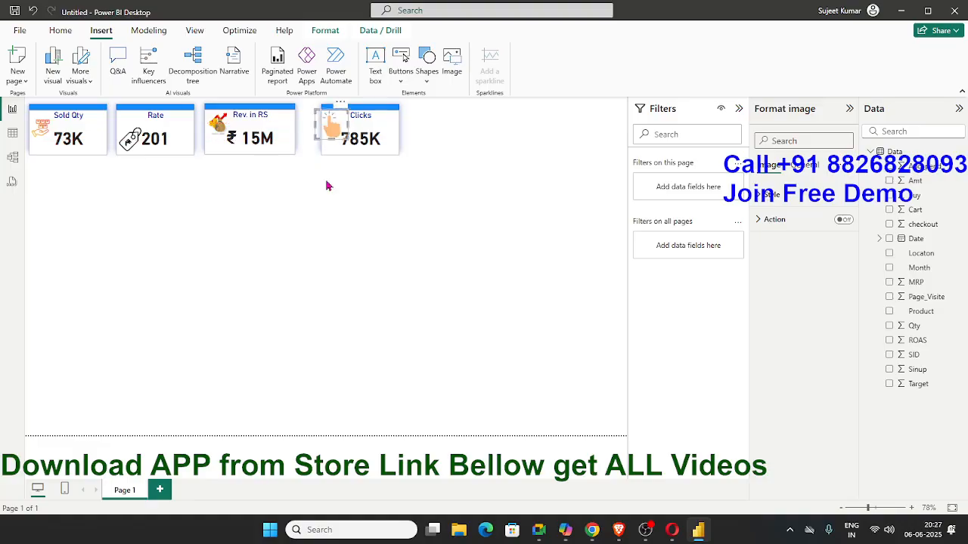
pyautogui.click(327, 193)
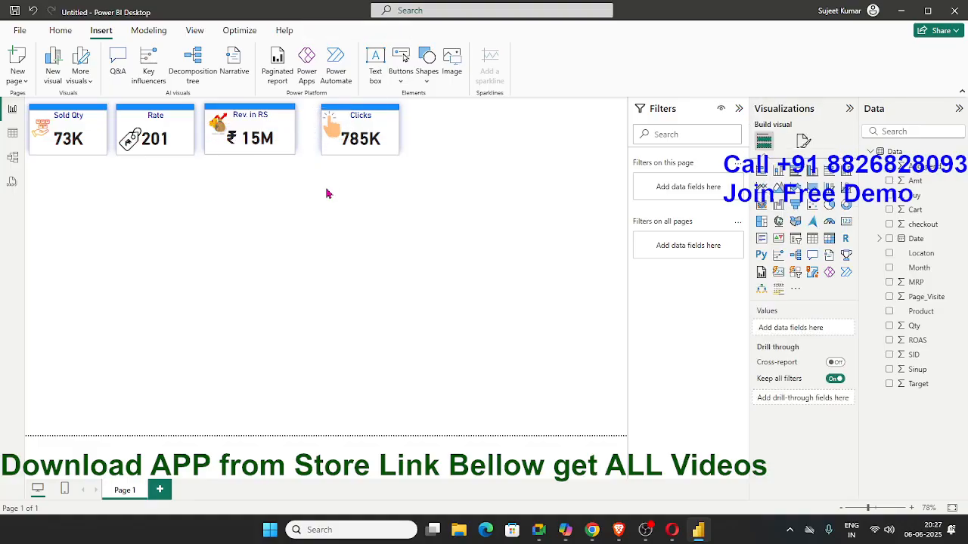
# - Duplicate the Sold Qty card with its icon and place the copy in the card row just after Clicks
pyautogui.click(90, 154)
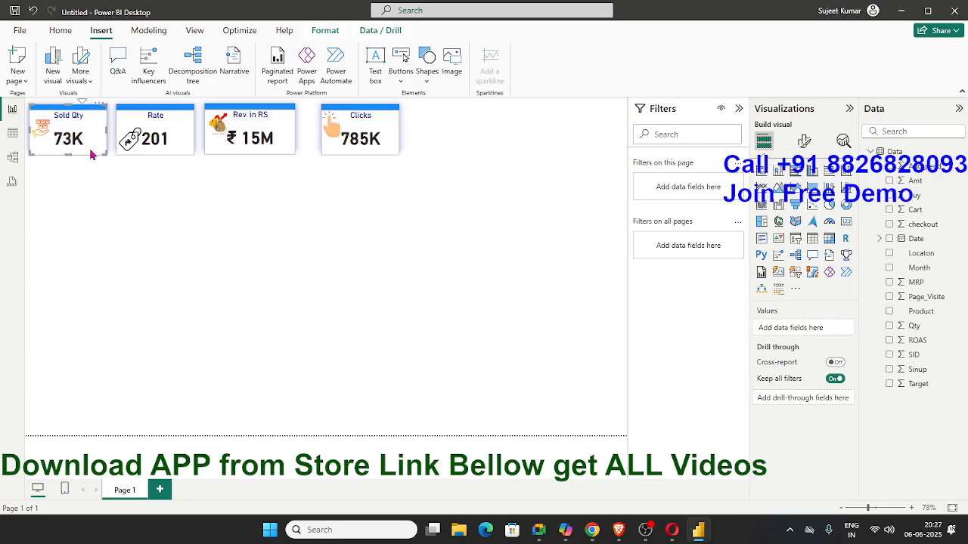
pyautogui.hotkey('ctrl', 'c')
pyautogui.hotkey('ctrl', 'v')
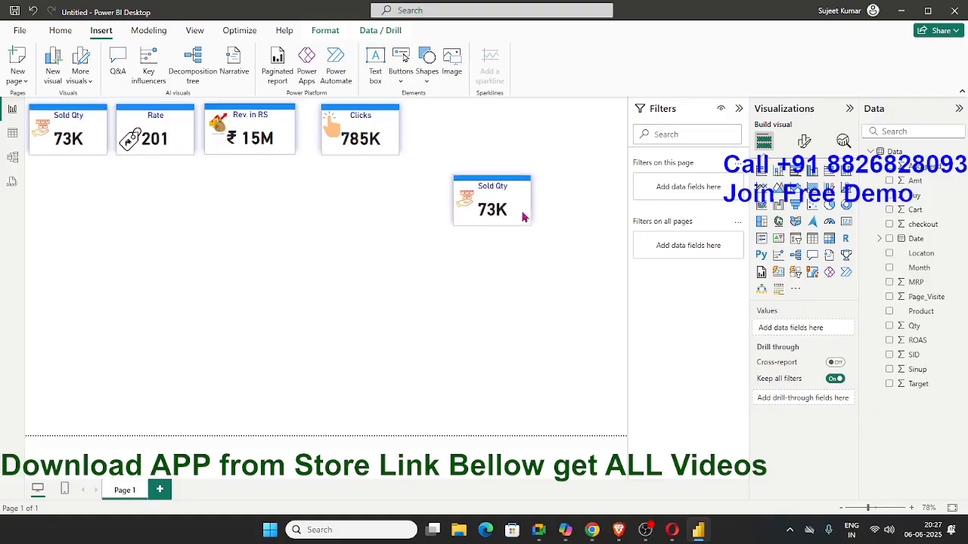
pyautogui.moveTo(523, 217); pyautogui.dragTo(461, 155)
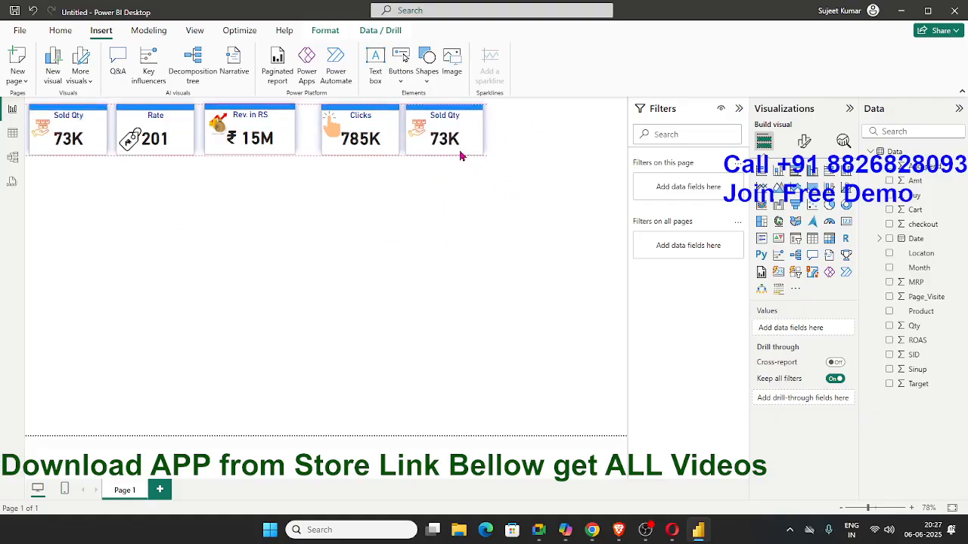
# - Replace the Qty field in the fifth card, the copied Sold Qty card, with Sinup
pyautogui.click(461, 155)
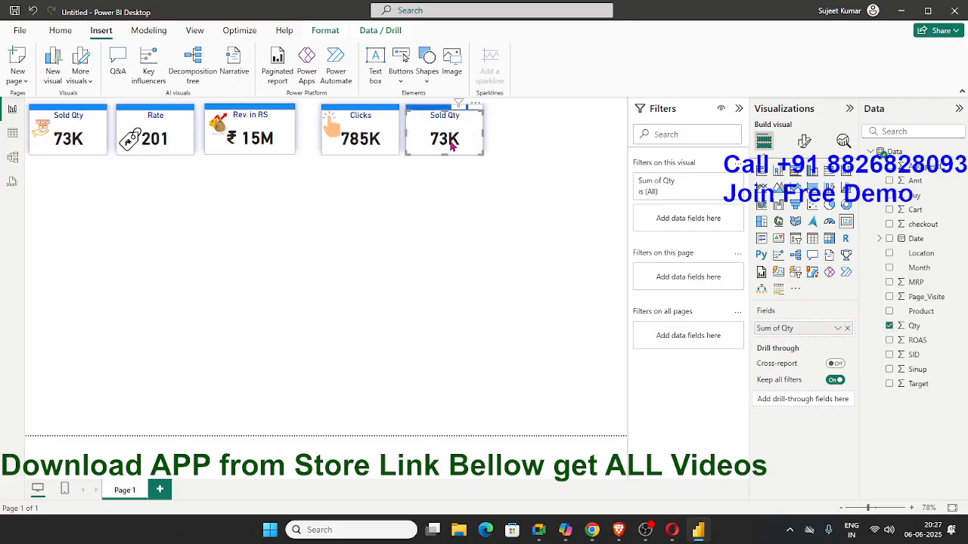
pyautogui.click(847, 328)
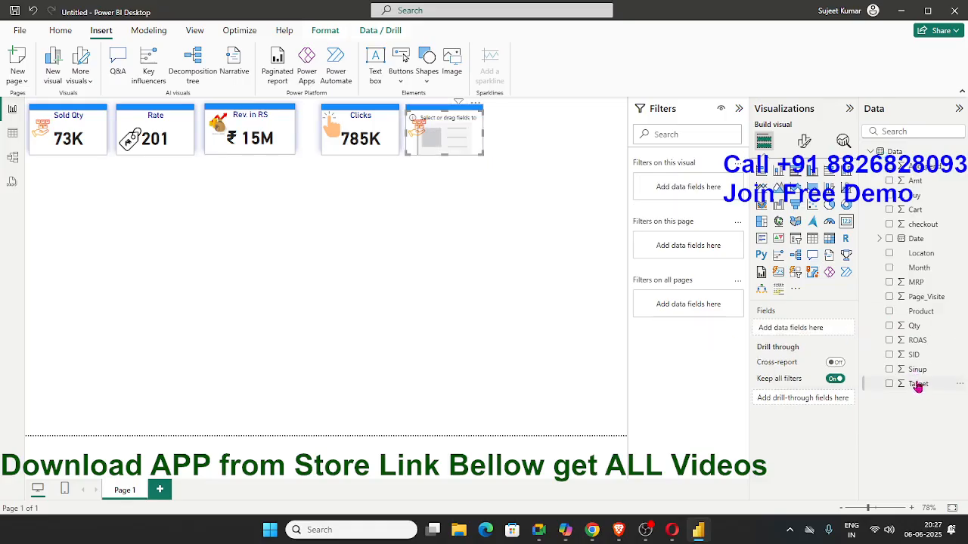
pyautogui.moveTo(917, 370); pyautogui.dragTo(814, 335)
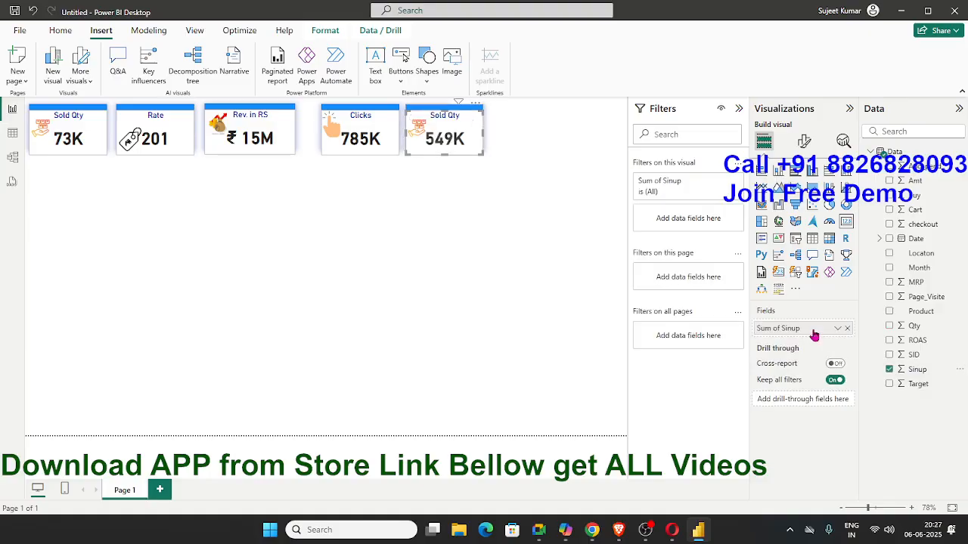
# - Change the title text of the fifth card to SinUP
pyautogui.click(804, 141)
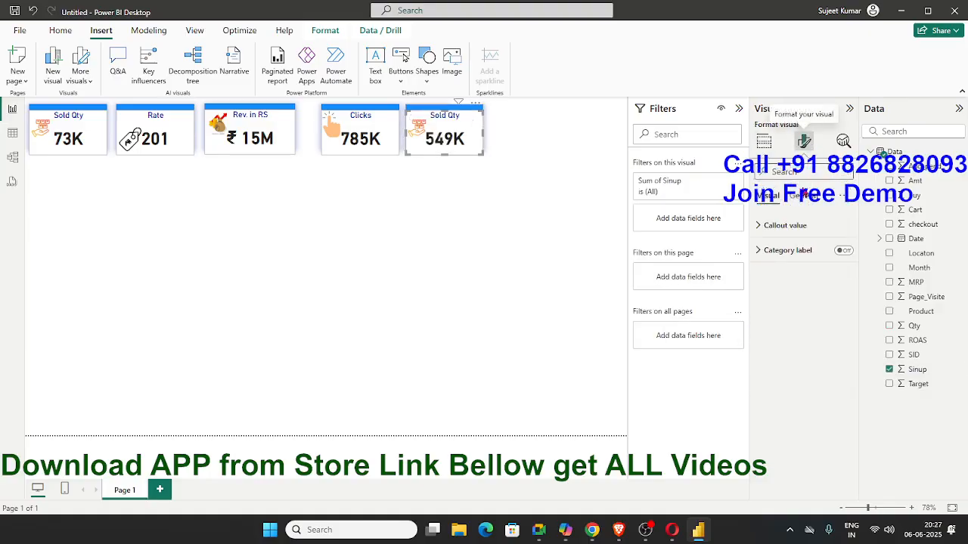
pyautogui.click(785, 225)
pyautogui.click(804, 195)
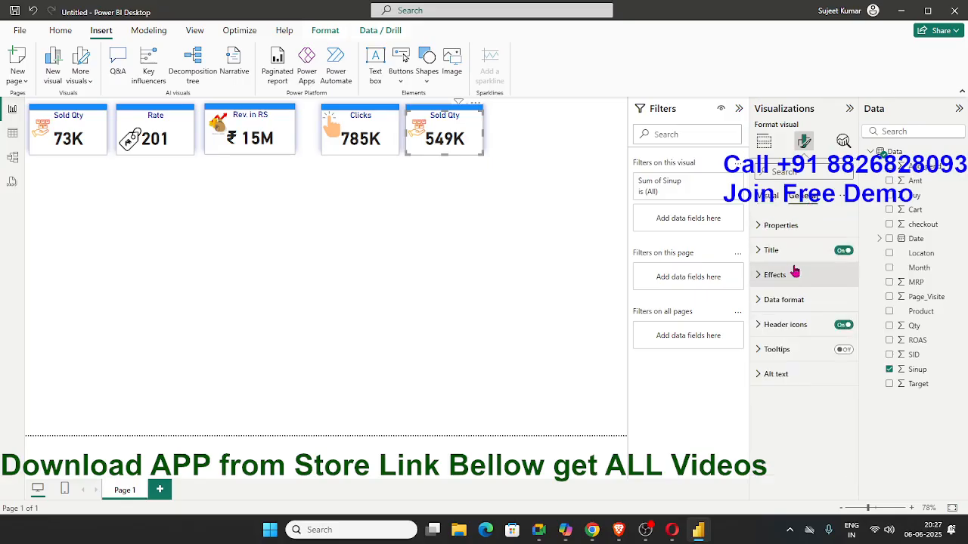
pyautogui.click(783, 276)
pyautogui.click(771, 251)
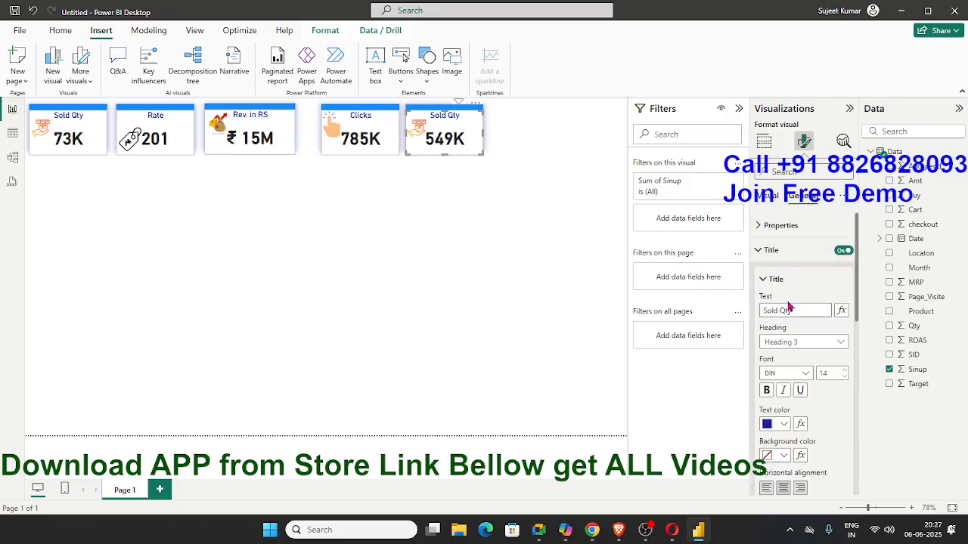
pyautogui.moveTo(798, 313); pyautogui.dragTo(737, 313)
pyautogui.write('sin')
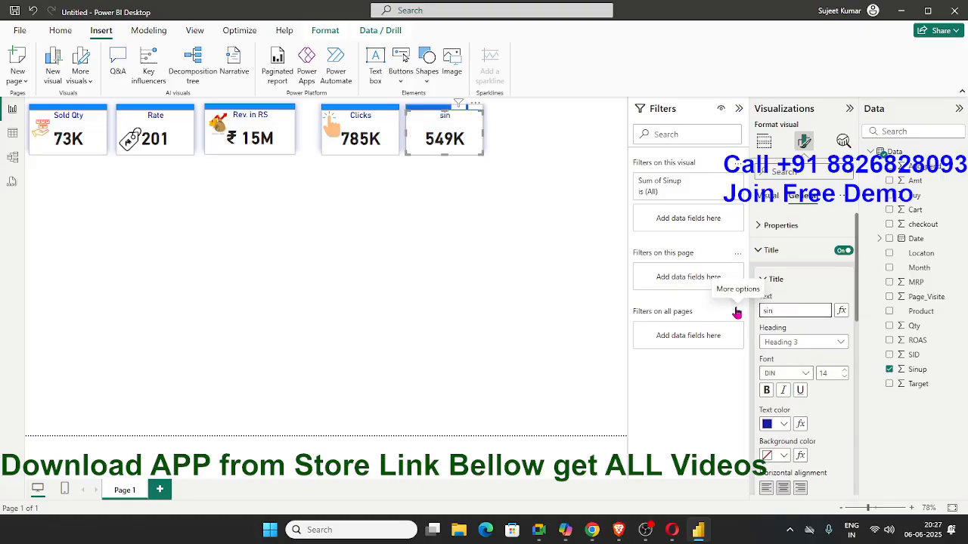
pyautogui.write('SinUP')
pyautogui.rightClick(772, 315)
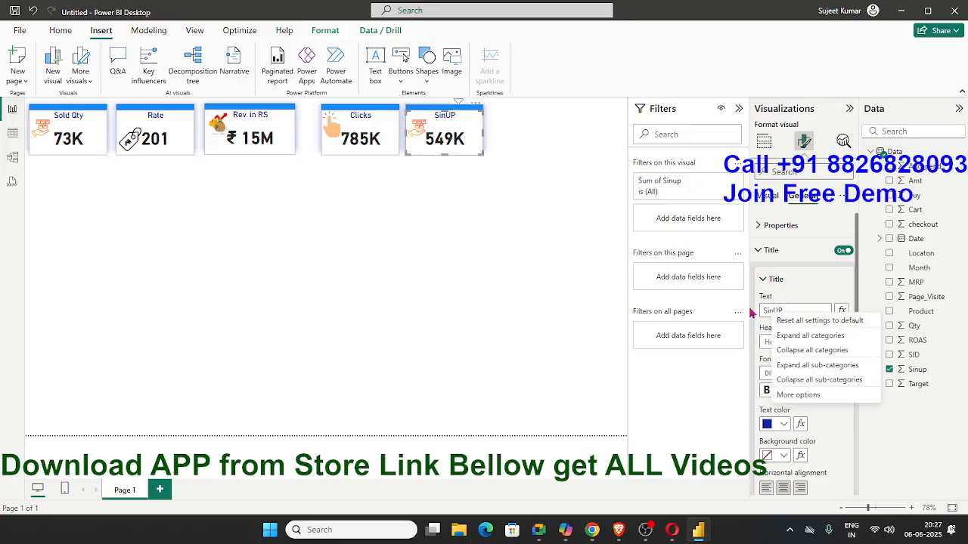
# - Switch to the Chrome browser and search Google Images for "sign up icon"
pyautogui.click(538, 294)
pyautogui.click(517, 286)
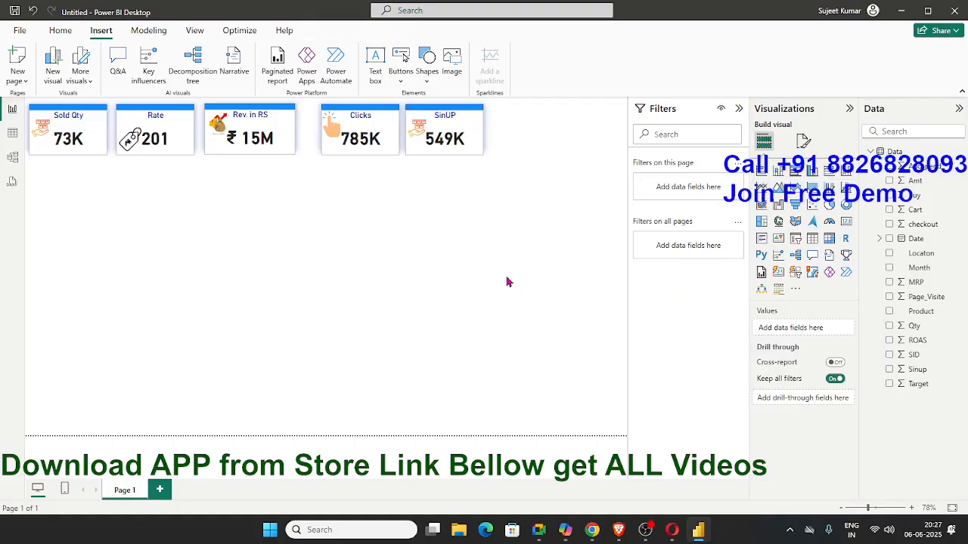
pyautogui.hotkey('alt', 'Tab')
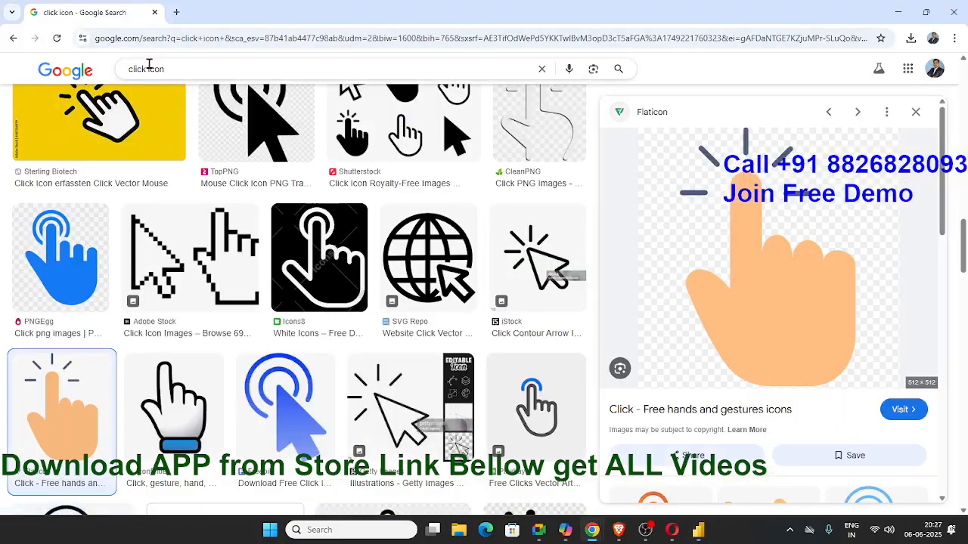
pyautogui.moveTo(148, 64); pyautogui.dragTo(118, 69)
pyautogui.write('sin')
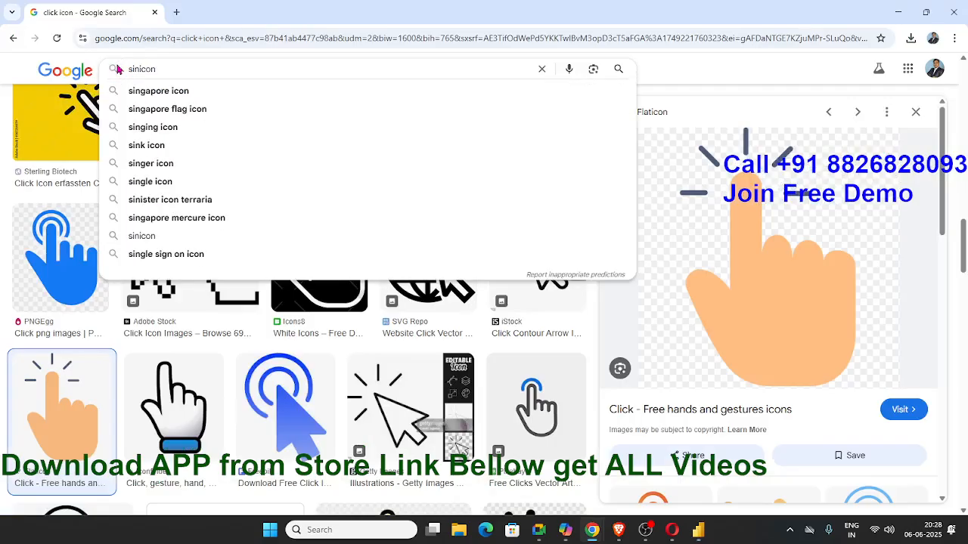
pyautogui.press('BackSpace')
pyautogui.write('gn')
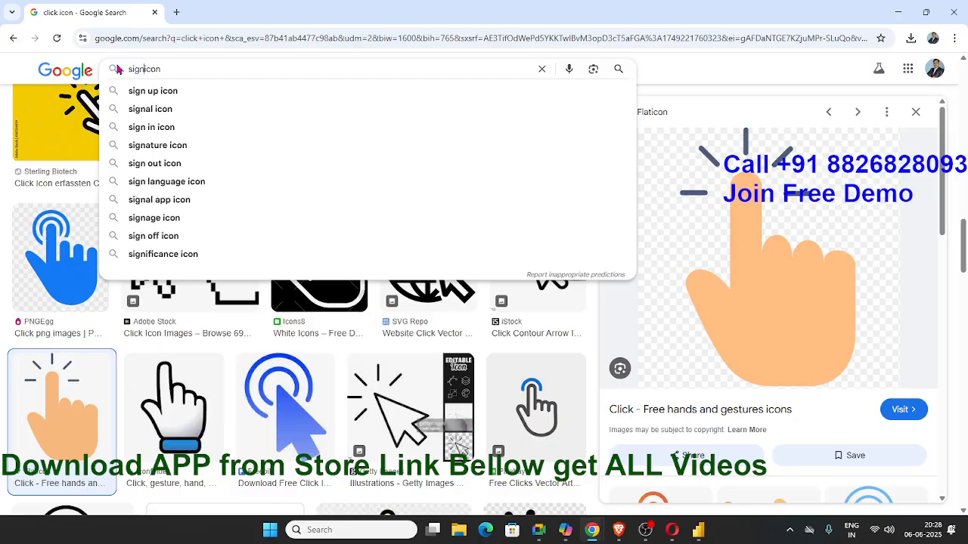
pyautogui.press('Down')
pyautogui.press('Return')
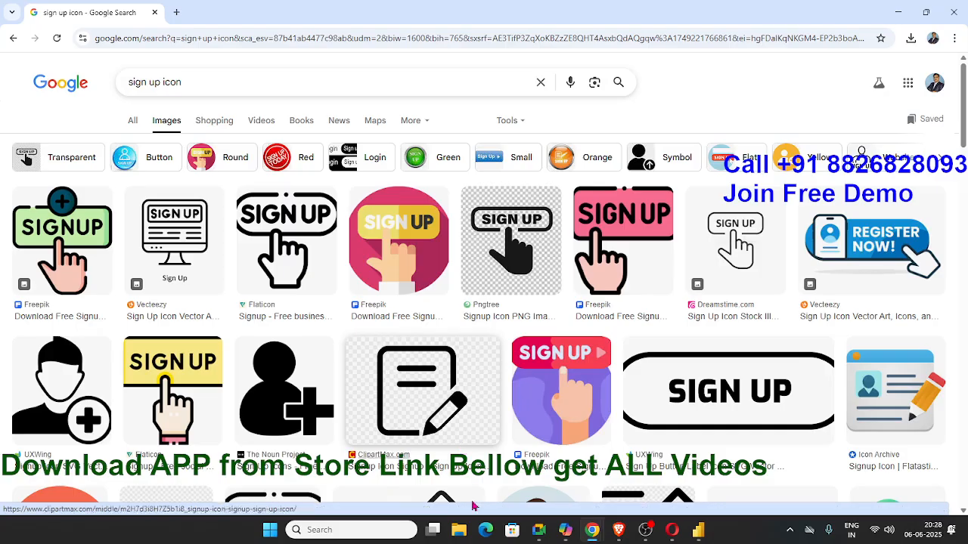
# - Save the black user-with-plus sign-up icon to the Downloads folder as a PNG image named download
pyautogui.rightClick(82, 402)
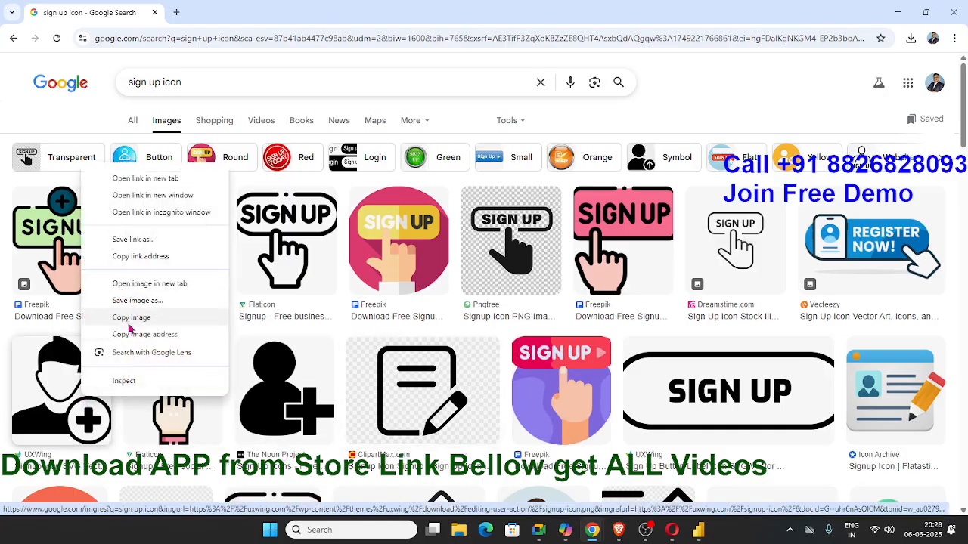
pyautogui.click(134, 300)
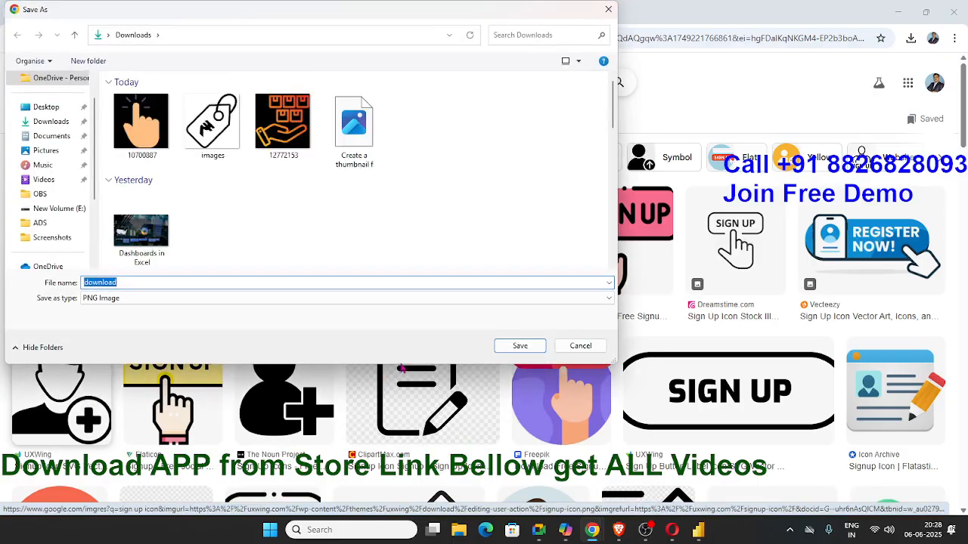
pyautogui.click(520, 345)
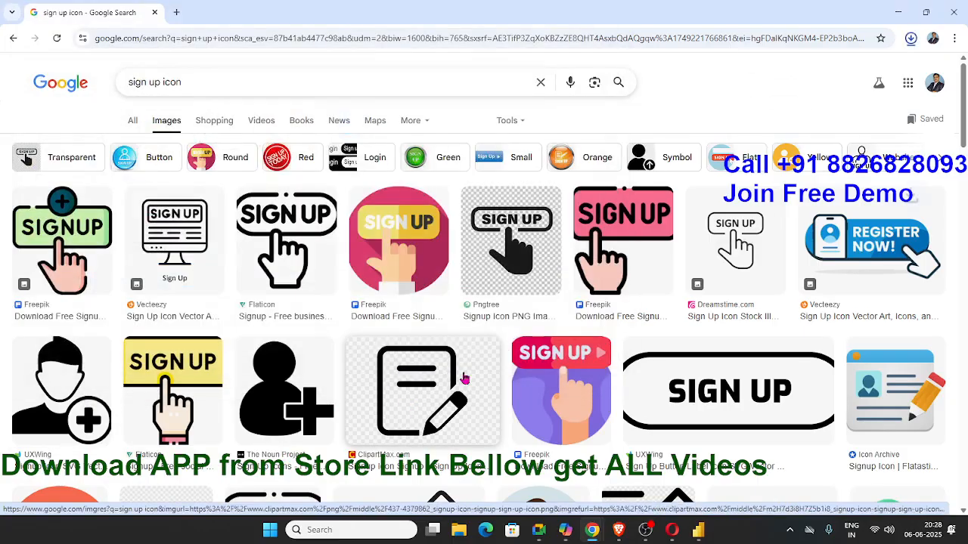
# - Switch back to Power BI Desktop and delete the copied Sold Qty icon from the SinUP card
pyautogui.click(698, 530)
pyautogui.click(420, 135)
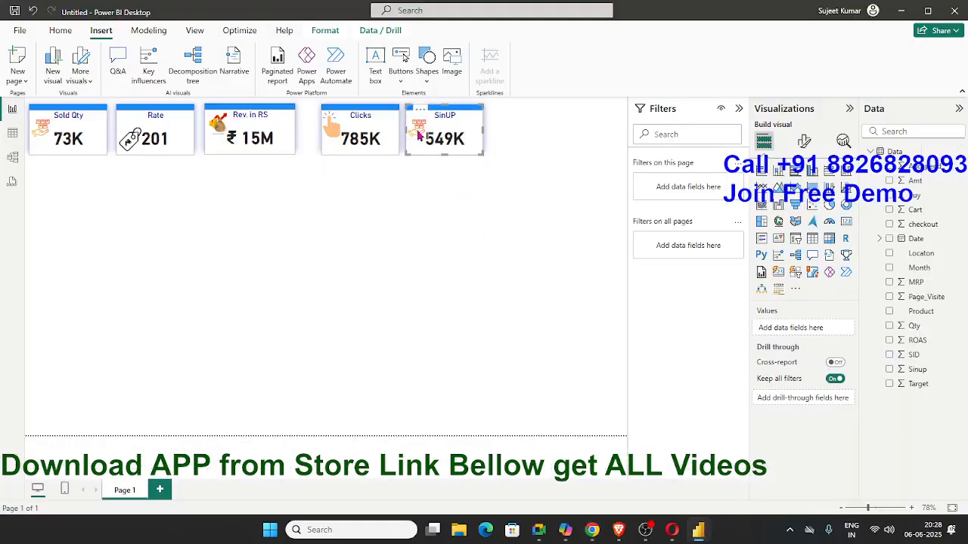
pyautogui.click(420, 134)
pyautogui.press('Delete')
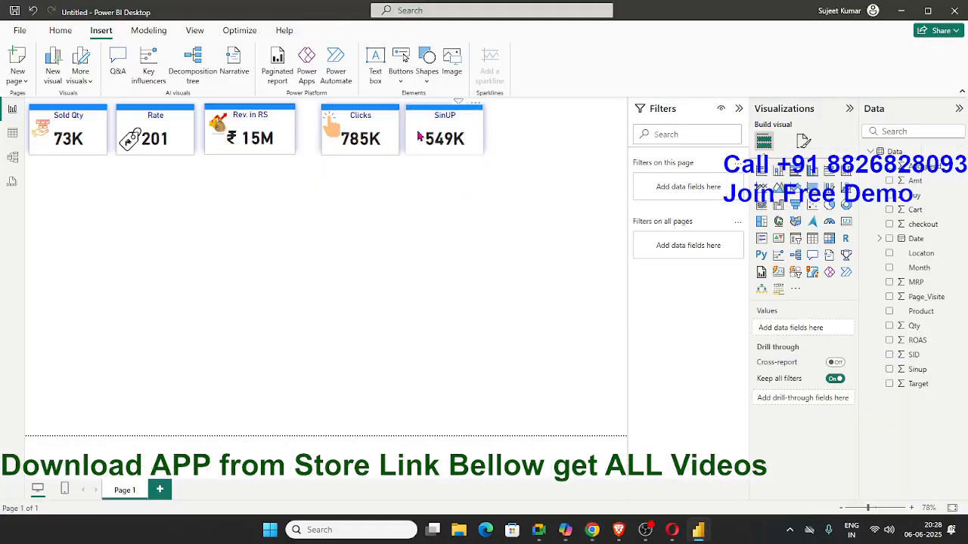
# - Insert the downloaded download PNG image, shrink it and place it at the upper-left corner of the SinUP card
pyautogui.click(457, 71)
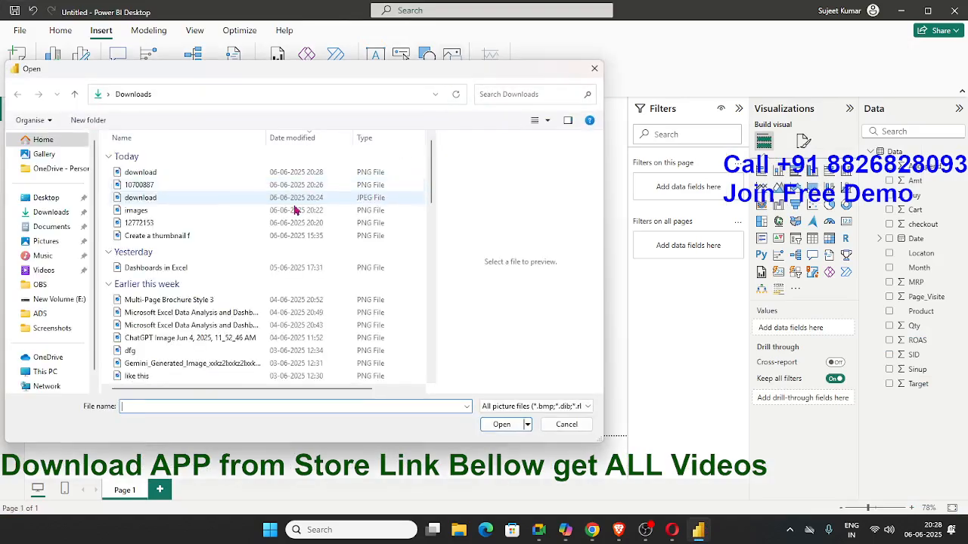
pyautogui.click(167, 175)
pyautogui.click(499, 424)
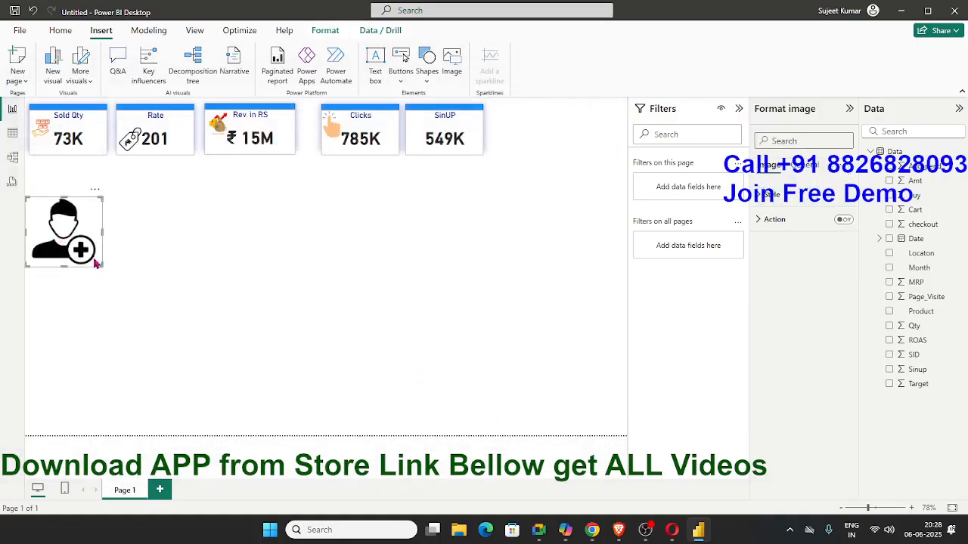
pyautogui.moveTo(103, 266); pyautogui.dragTo(425, 129)
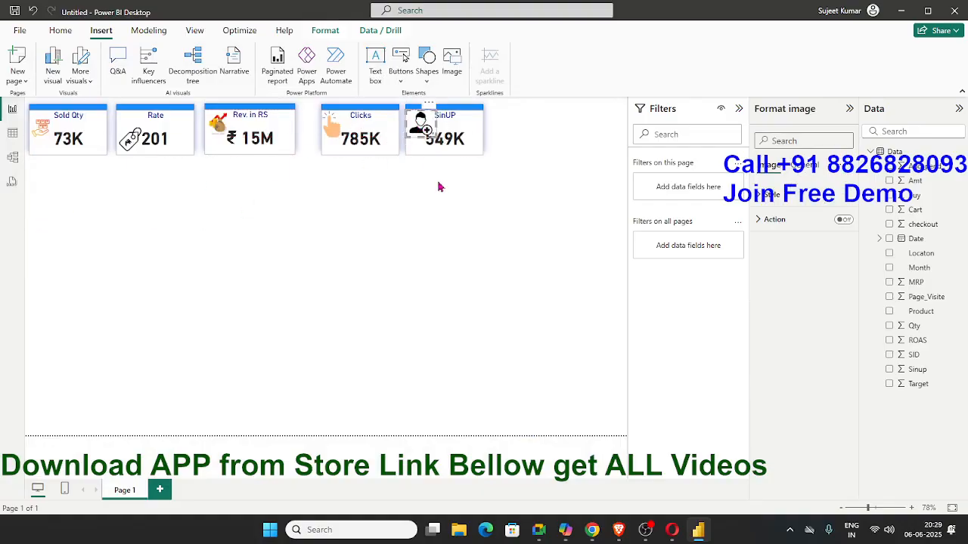
pyautogui.click(387, 273)
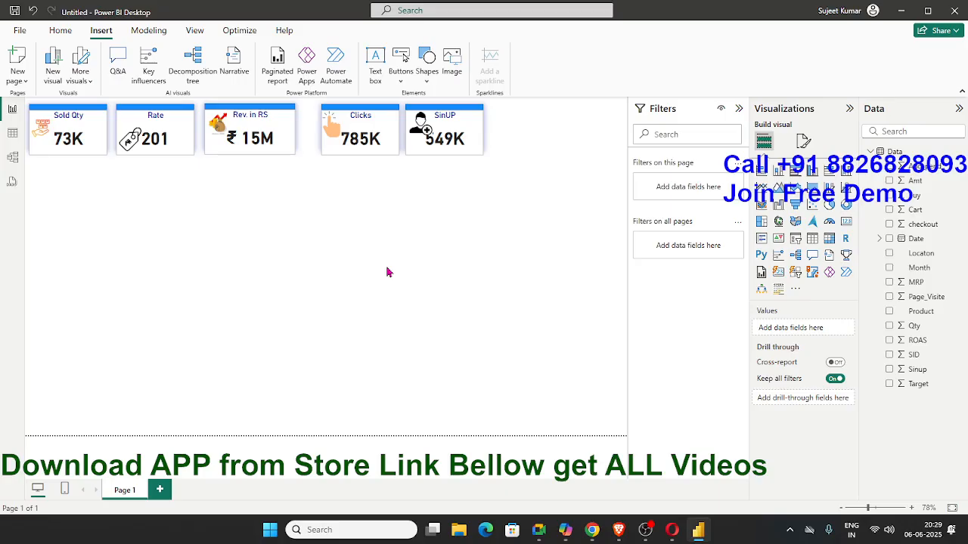
pyautogui.click(429, 130)
pyautogui.click(430, 130)
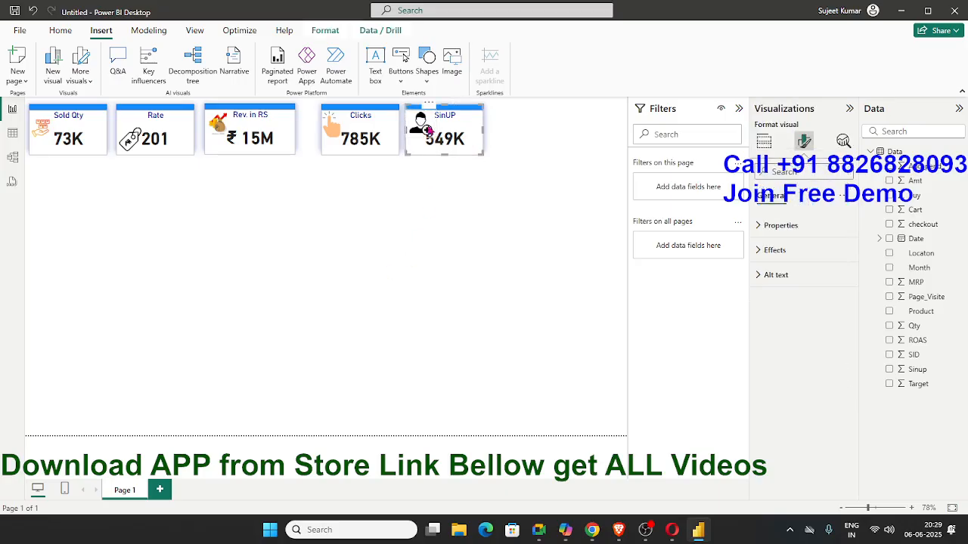
pyautogui.click(461, 190)
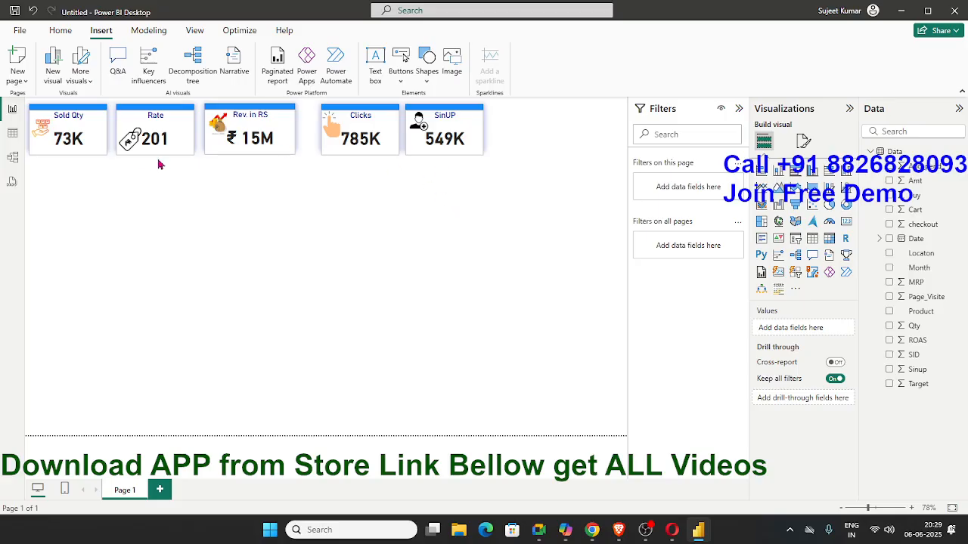
# - Duplicate the Sold Qty card with its icon and place the copy in the card row just after SinUP
pyautogui.click(71, 153)
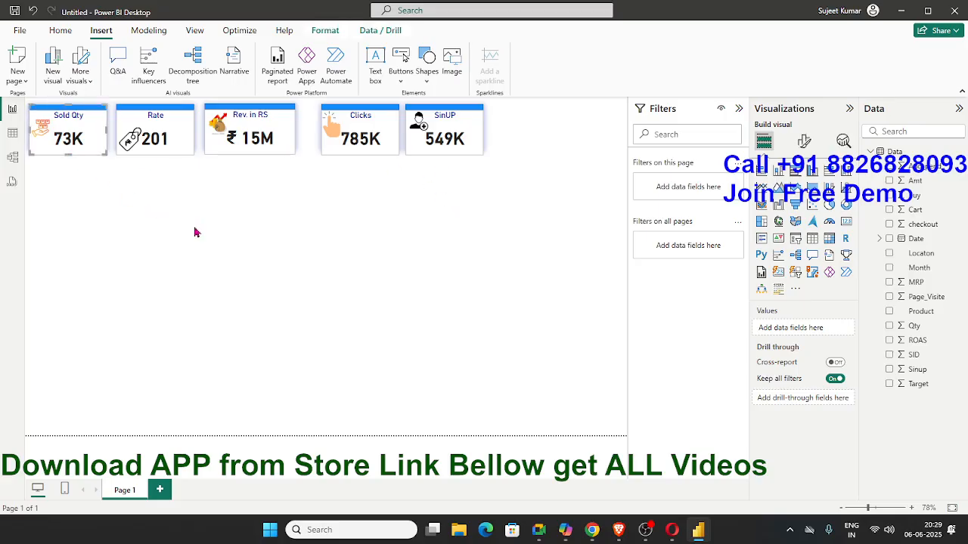
pyautogui.hotkey('ctrl', 'c')
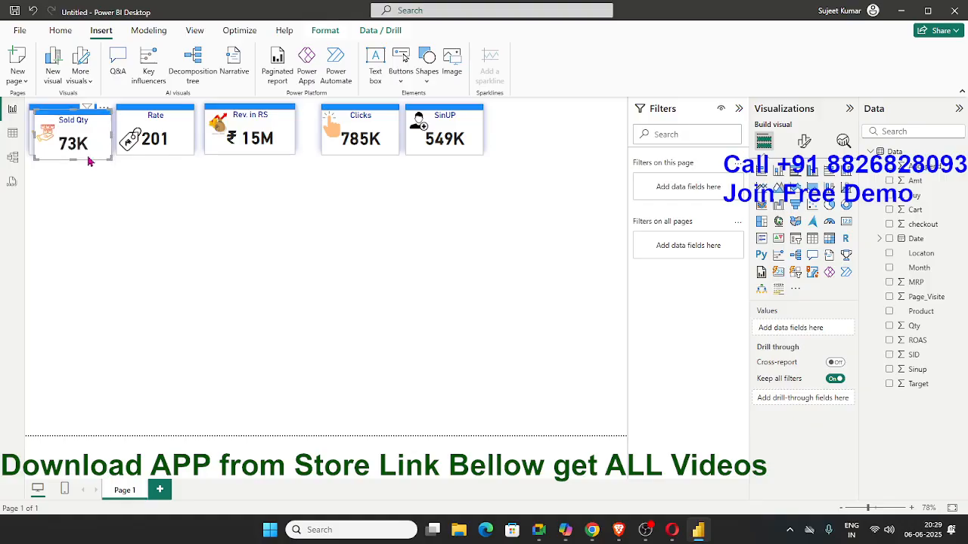
pyautogui.hotkey('ctrl', 'v')
pyautogui.moveTo(496, 227); pyautogui.dragTo(546, 156)
pyautogui.click(293, 228)
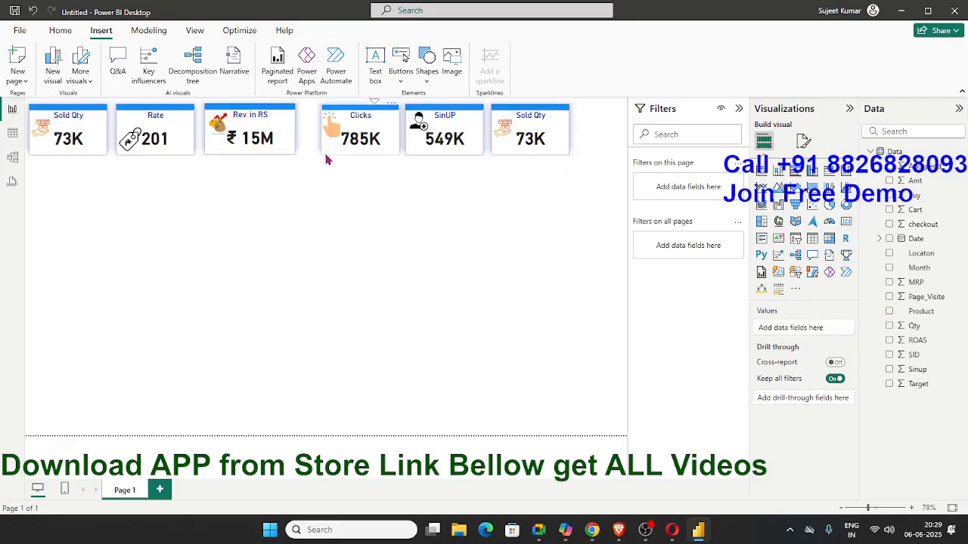
# - Collapse the filters pane and close the gaps in the card row by shifting Clicks, SinUP and the copied Sold Qty card towards Rev. in RS
pyautogui.moveTo(327, 159); pyautogui.dragTo(306, 159)
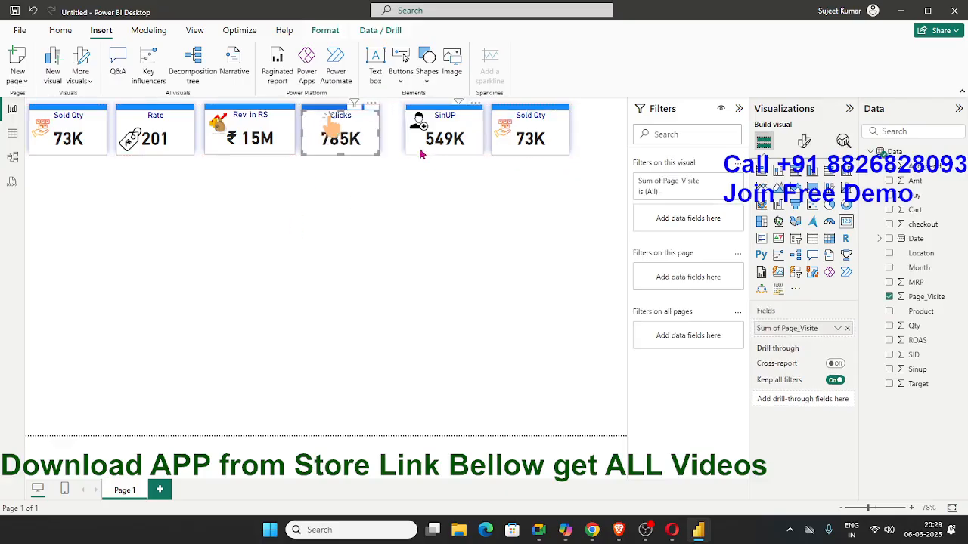
pyautogui.moveTo(421, 154); pyautogui.dragTo(401, 155)
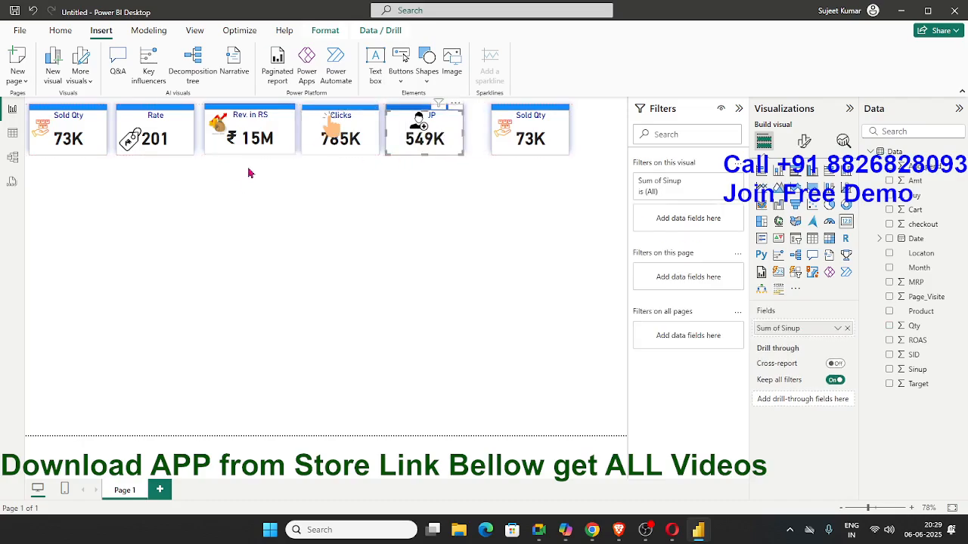
pyautogui.click(506, 158)
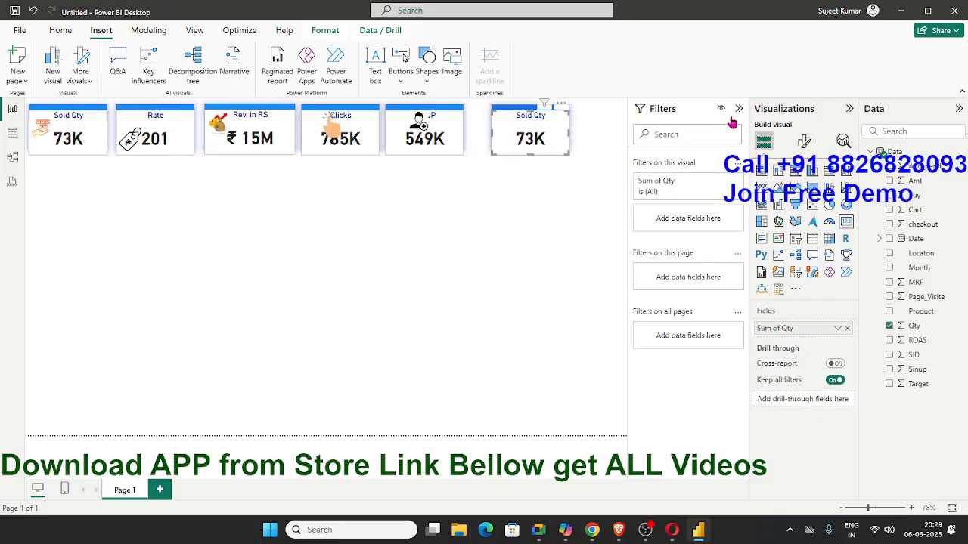
pyautogui.click(739, 108)
pyautogui.moveTo(571, 164); pyautogui.dragTo(546, 164)
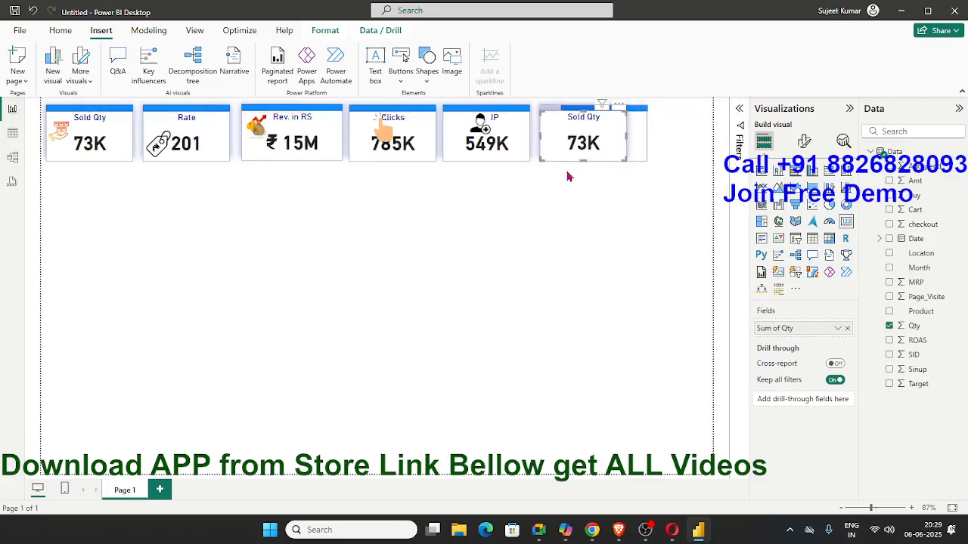
pyautogui.hotkey('ctrl', 'z')
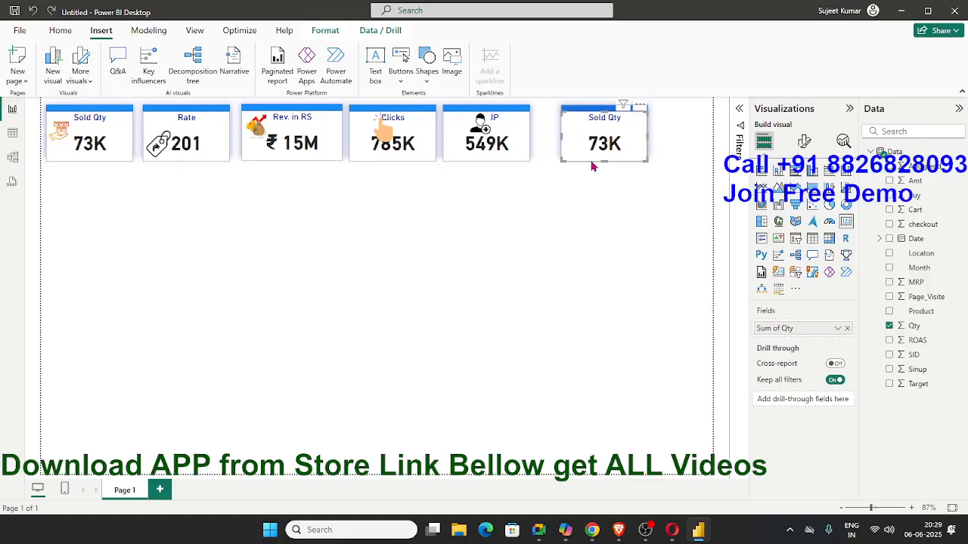
pyautogui.click(587, 203)
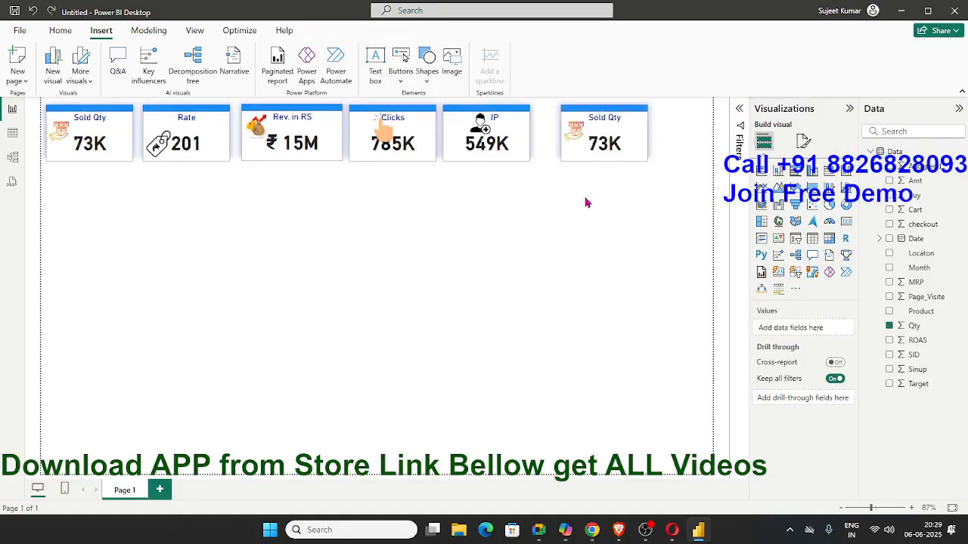
pyautogui.click(582, 155)
pyautogui.moveTo(578, 154); pyautogui.dragTo(559, 161)
pyautogui.click(469, 244)
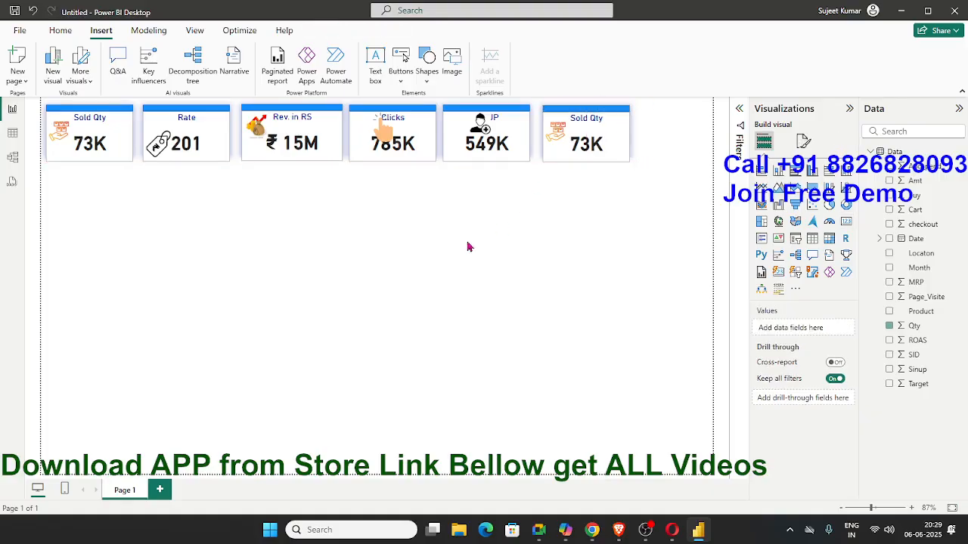
# - Move the hand icon to the upper-left corner of the Clicks card
pyautogui.moveTo(386, 136); pyautogui.dragTo(370, 137)
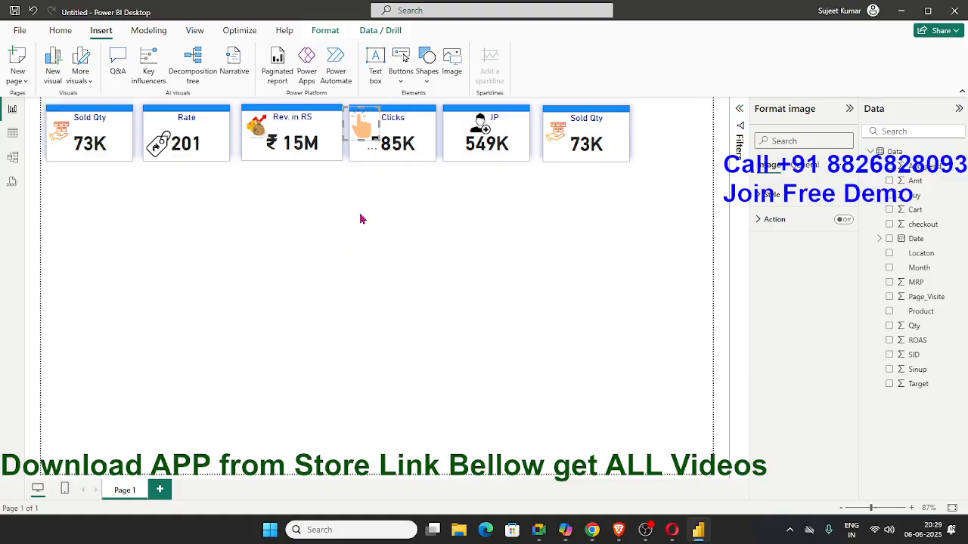
pyautogui.click(378, 216)
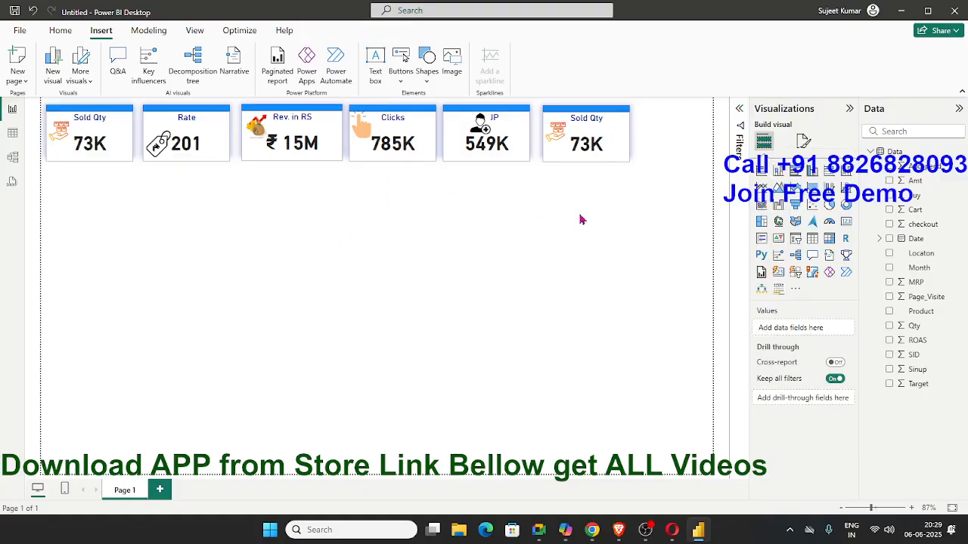